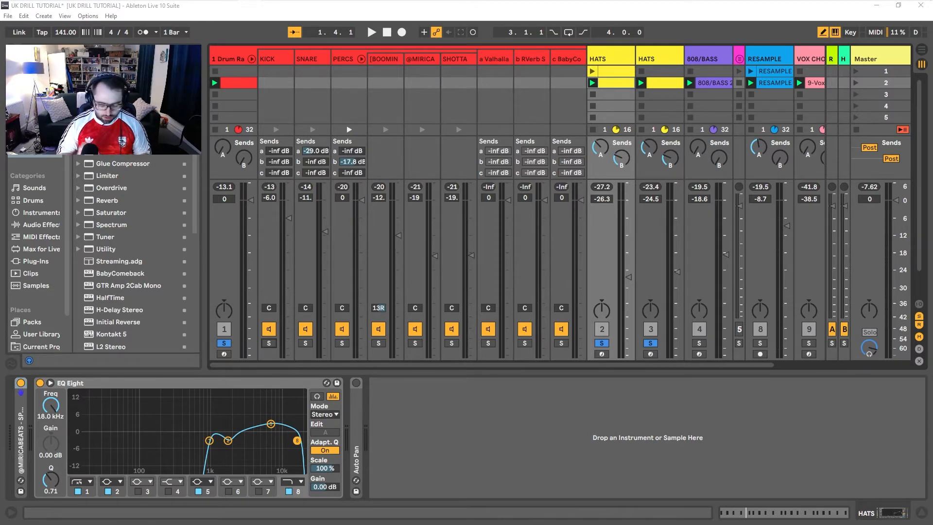
# Solo the KICK track and audition it with its EQ Eight bypassed
pyautogui.click(269, 343)
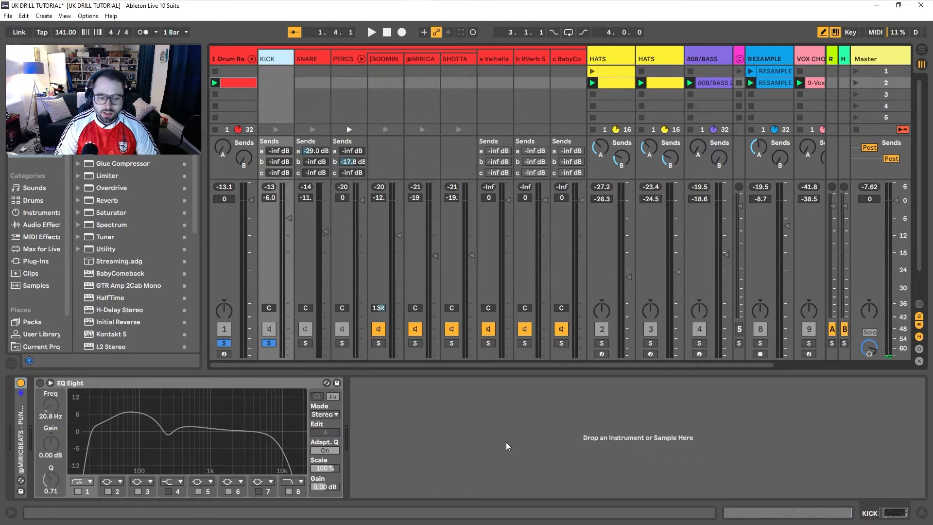
pyautogui.press('space')
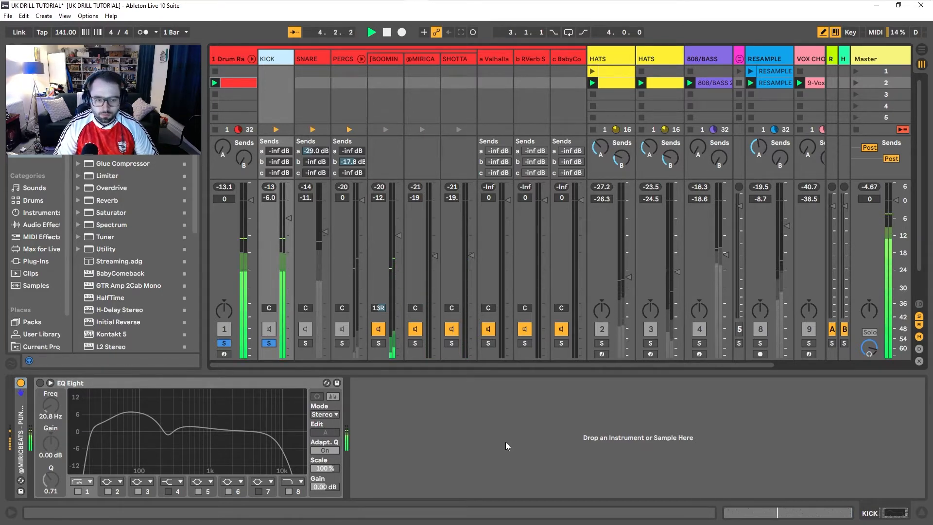
pyautogui.press('space')
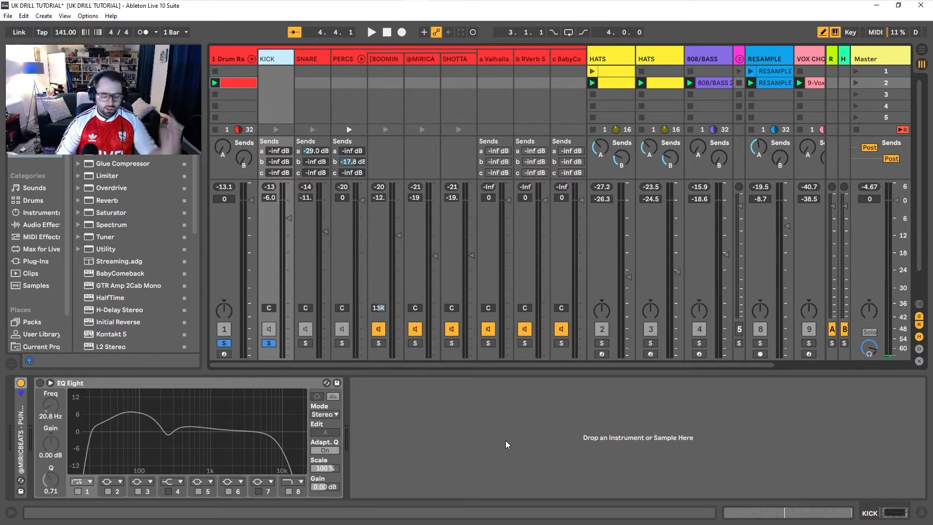
# Turn on the KICK track's EQ Eight and leave only bands 1 and 2 active
pyautogui.click(39, 383)
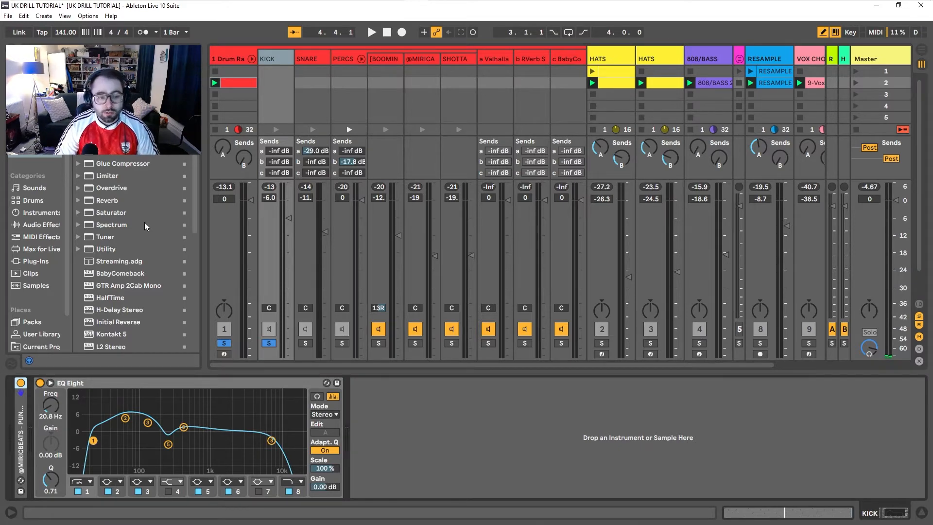
pyautogui.click(282, 57)
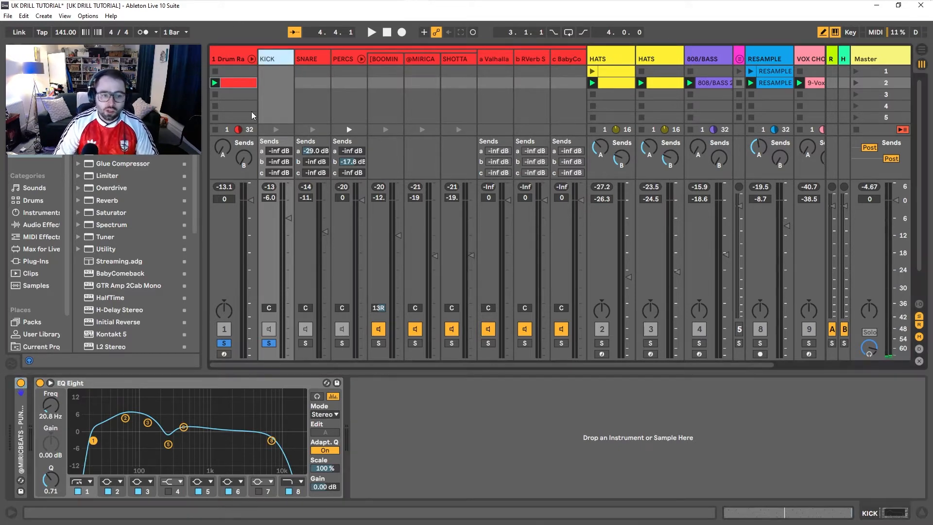
pyautogui.click(89, 492)
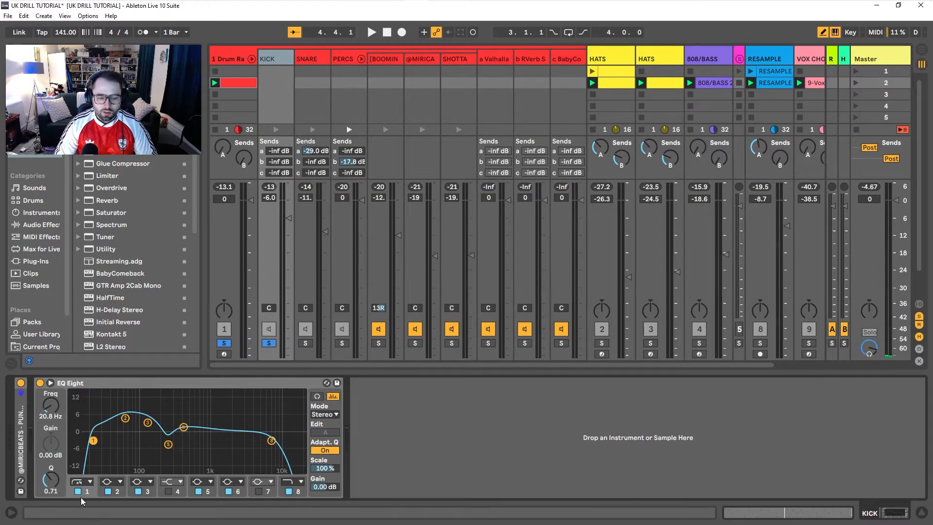
pyautogui.click(117, 492)
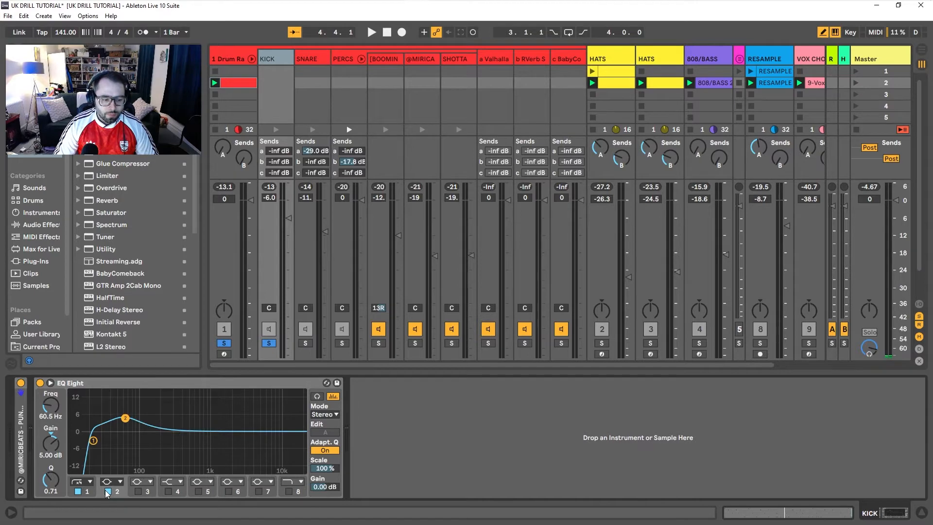
# Audition the kick with EQ Eight band 2 disabled, and again with band 2 enabled
pyautogui.click(107, 492)
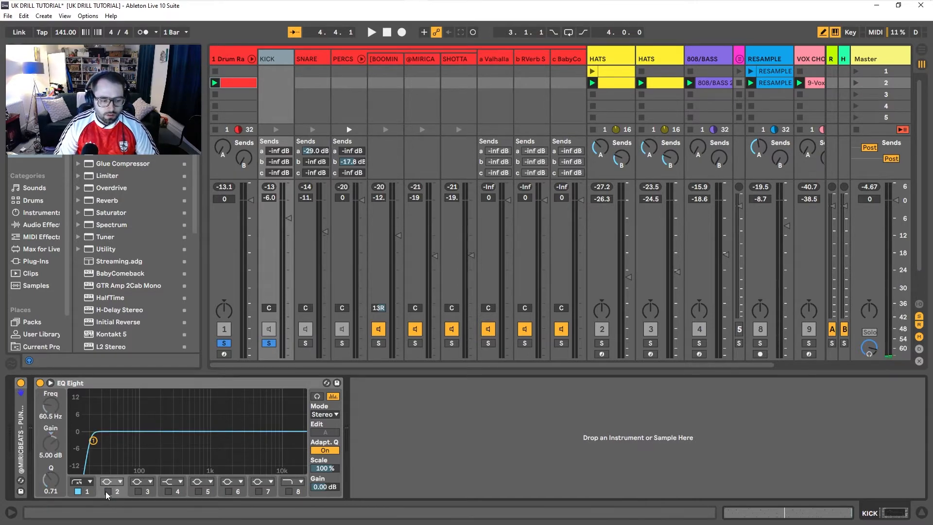
pyautogui.press('space')
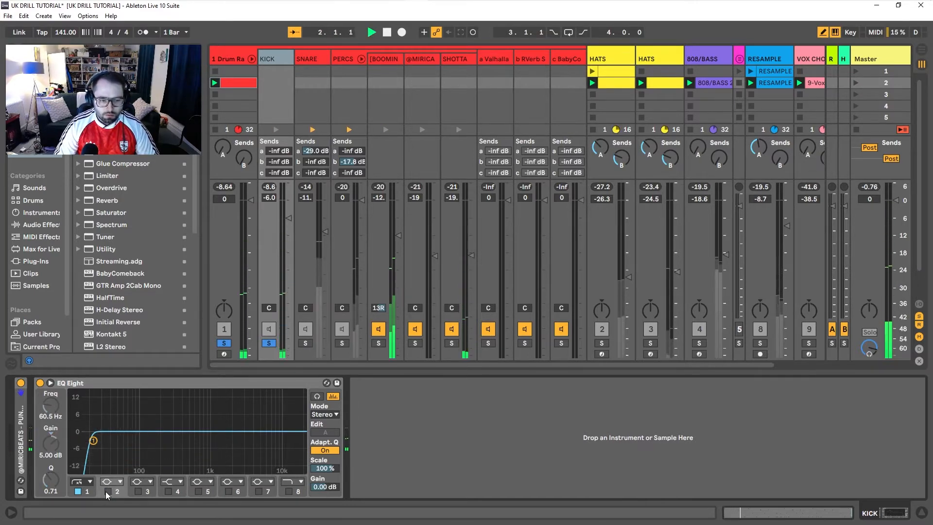
pyautogui.press('space')
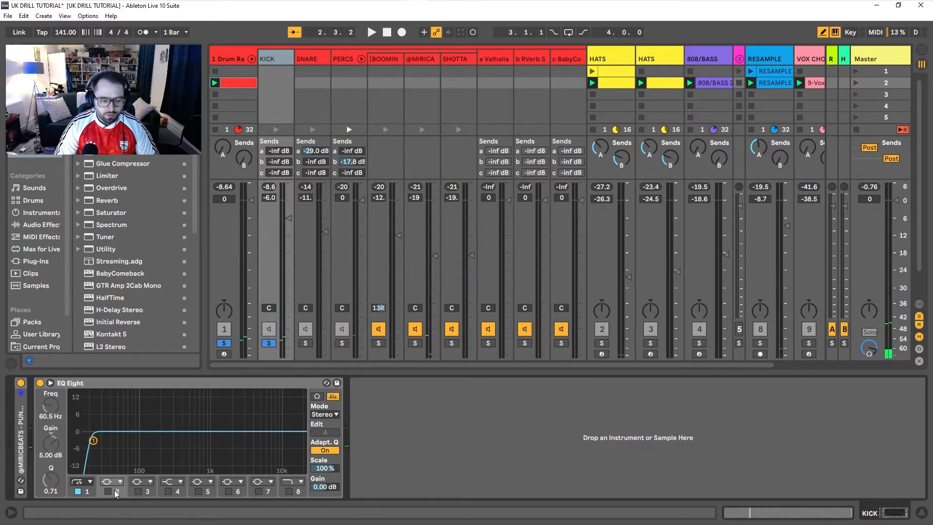
pyautogui.click(109, 491)
pyautogui.press('space')
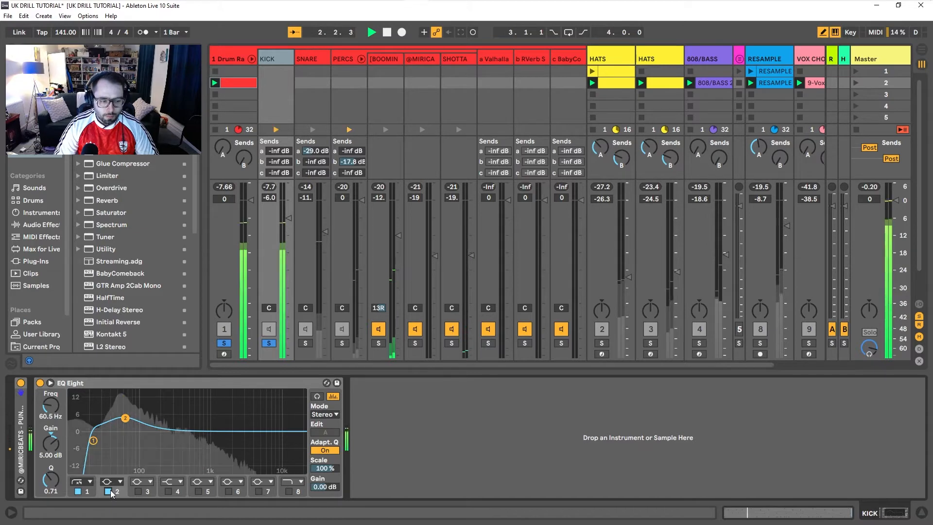
pyautogui.press('space')
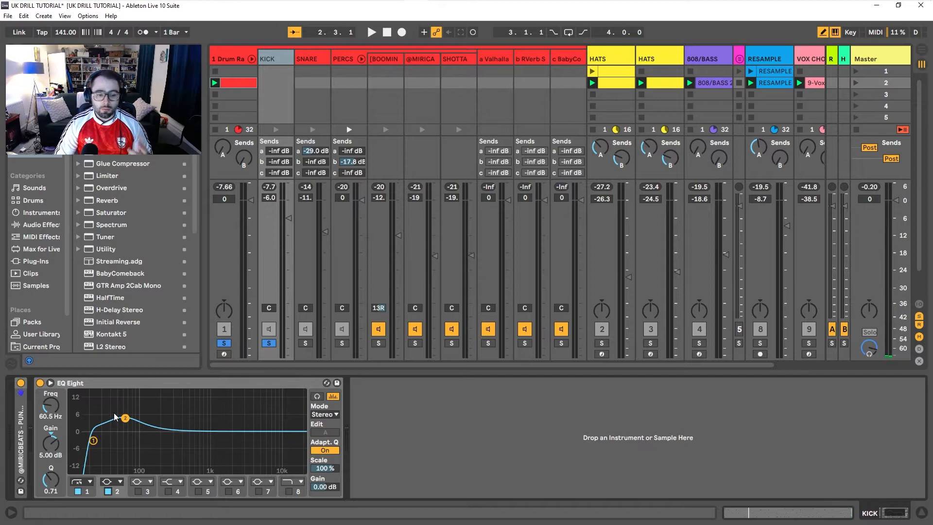
# Compare the EQ curve without and with band 2, leave the band on, and play the kick again
pyautogui.click(108, 492)
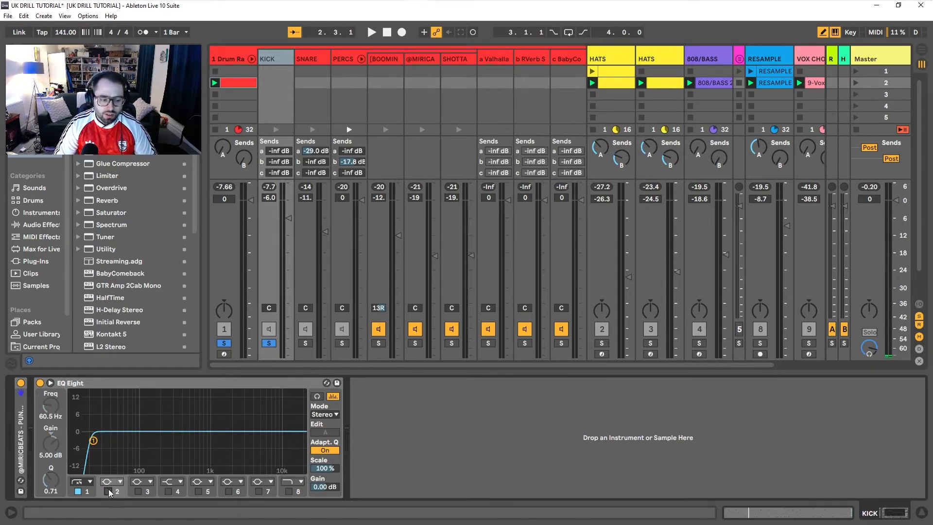
pyautogui.click(108, 491)
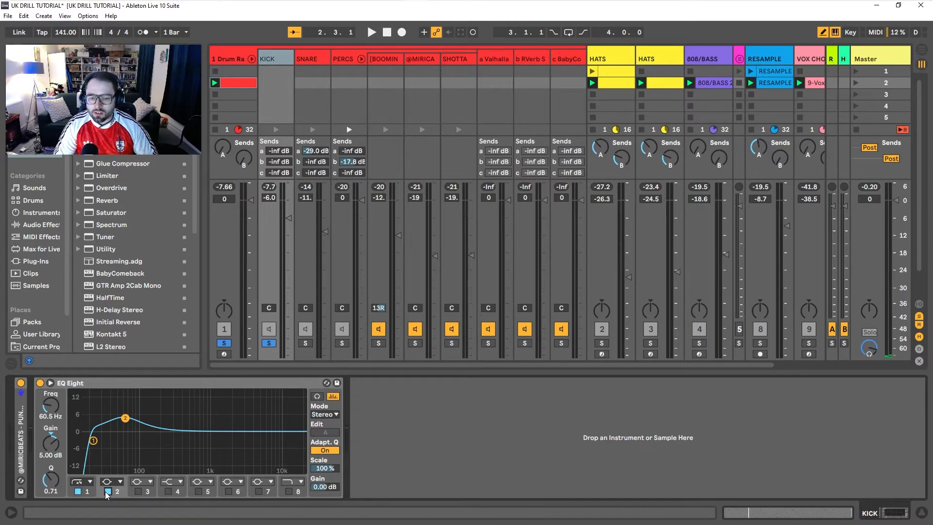
pyautogui.click(107, 492)
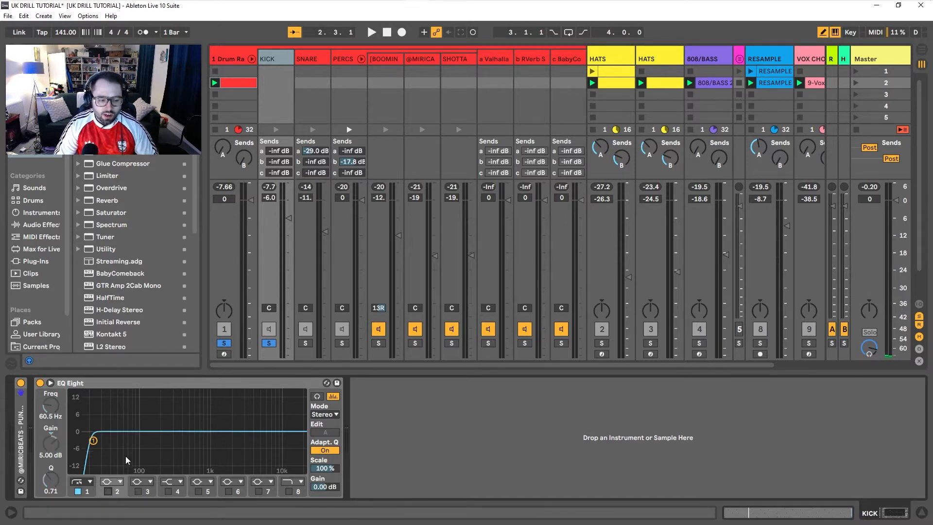
pyautogui.click(107, 491)
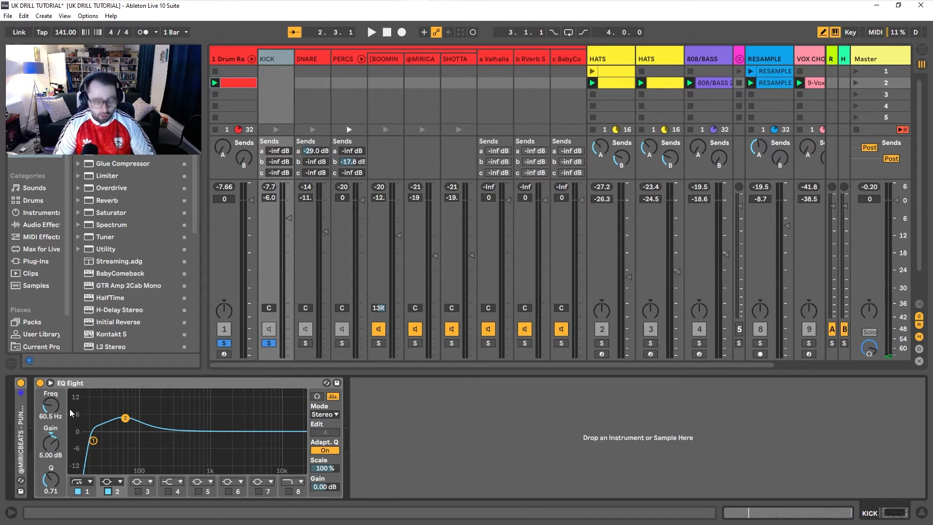
pyautogui.press('space')
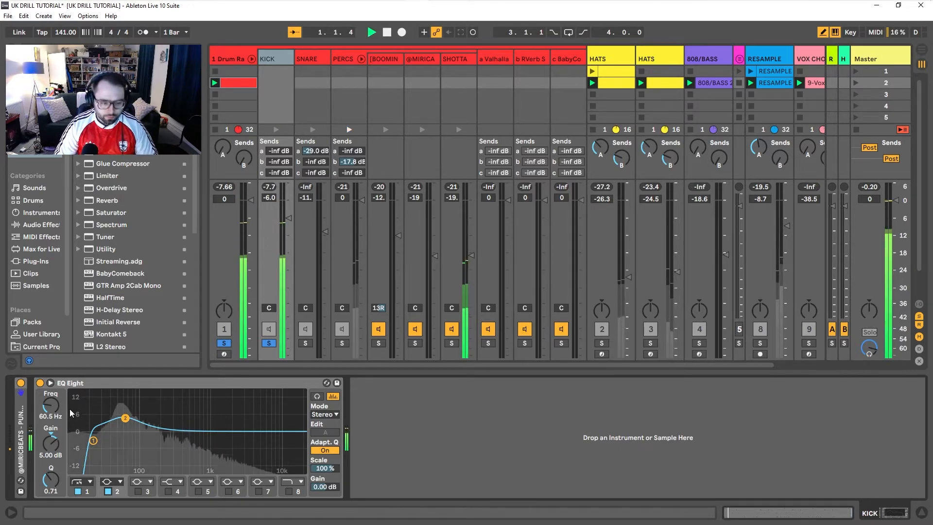
pyautogui.press('space')
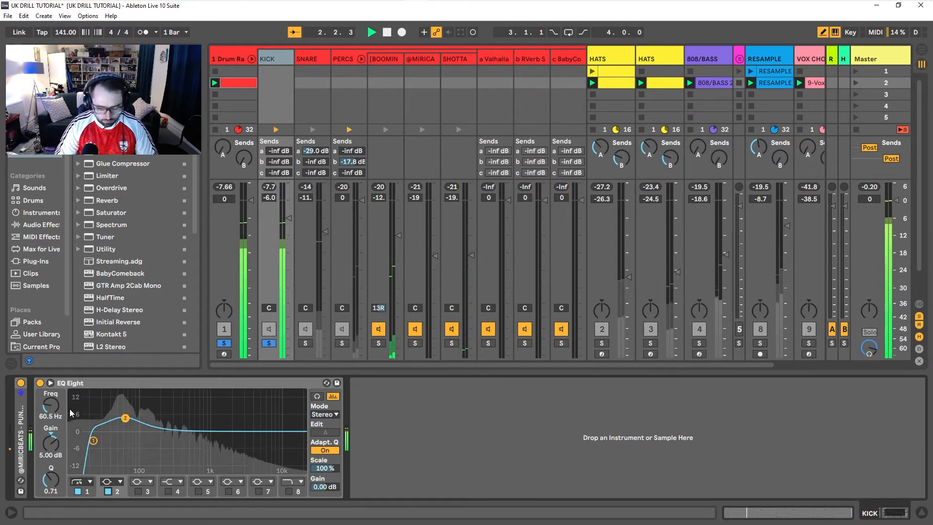
# Enable EQ Eight band 3 on the kick and compare the sound without and with it during playback
pyautogui.click(139, 491)
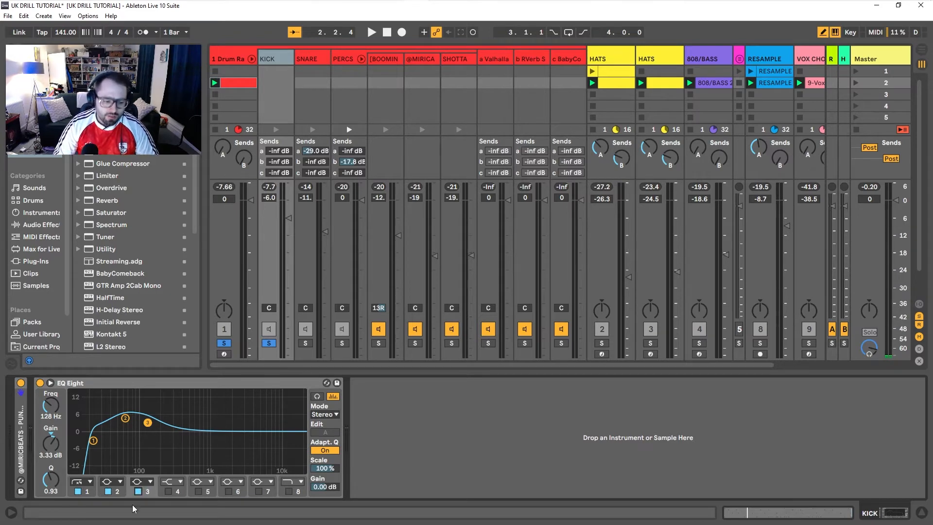
pyautogui.press('space')
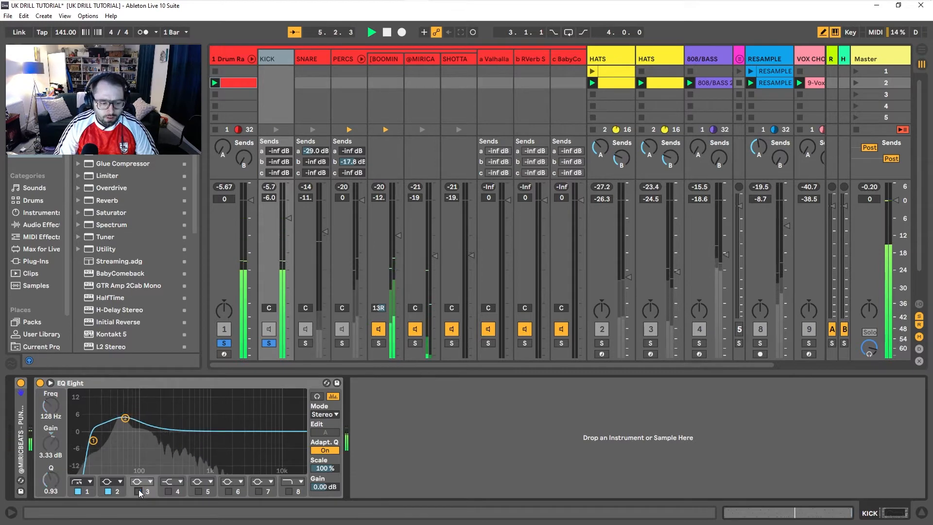
pyautogui.click(138, 491)
pyautogui.click(139, 491)
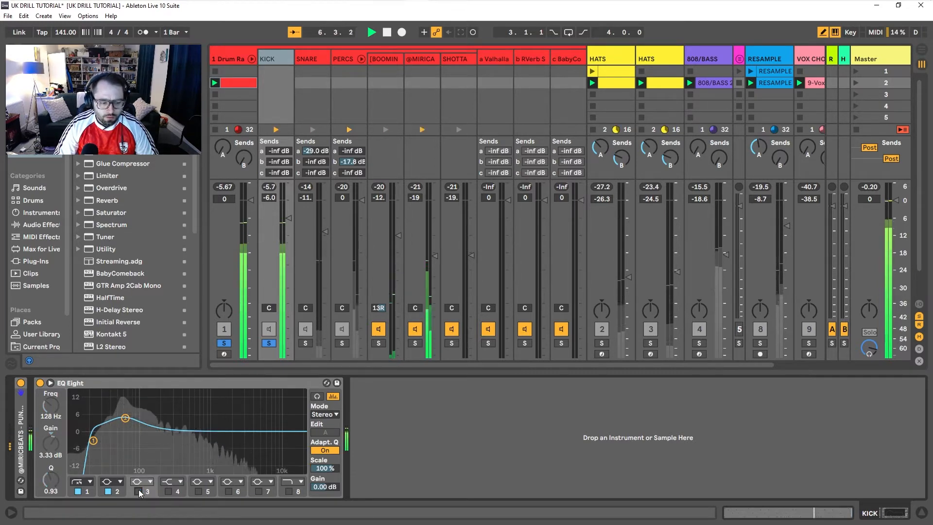
pyautogui.press('space')
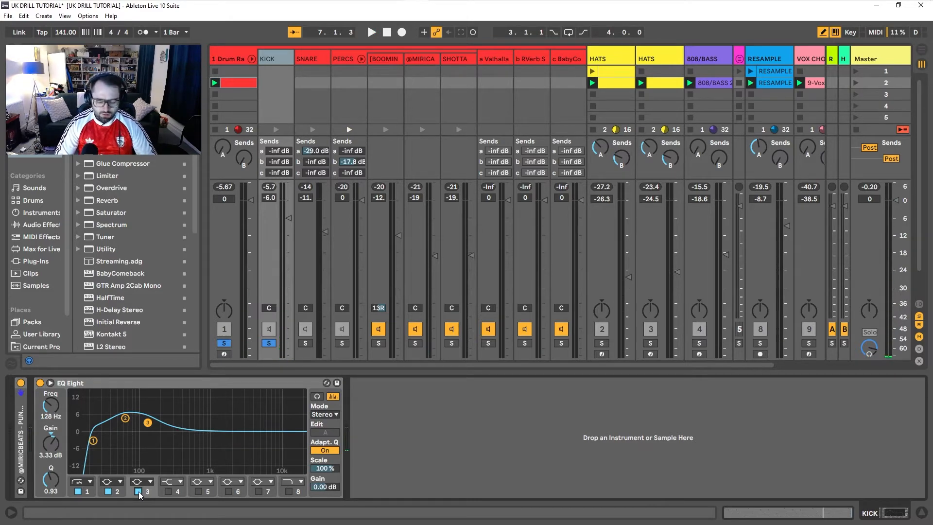
# Enable EQ Eight band 5 on the kick and compare playback with that cut off and on
pyautogui.click(198, 491)
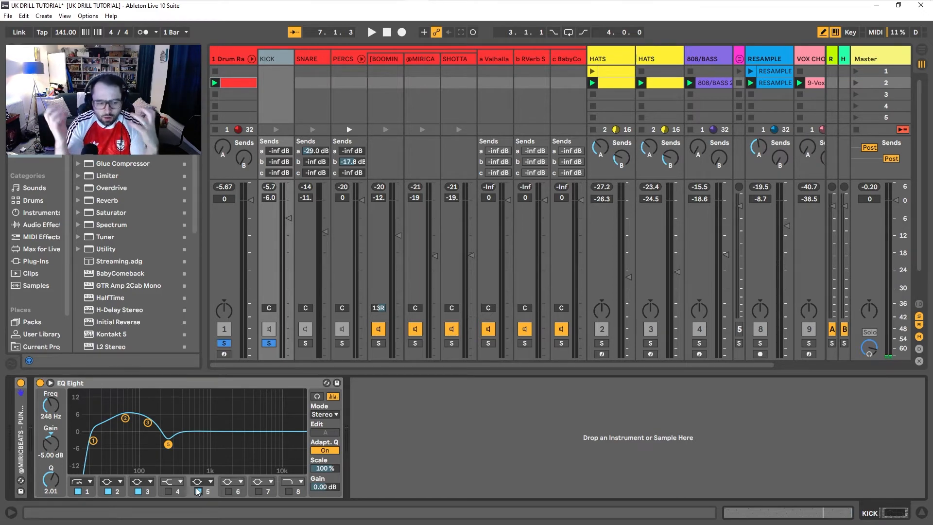
pyautogui.click(198, 492)
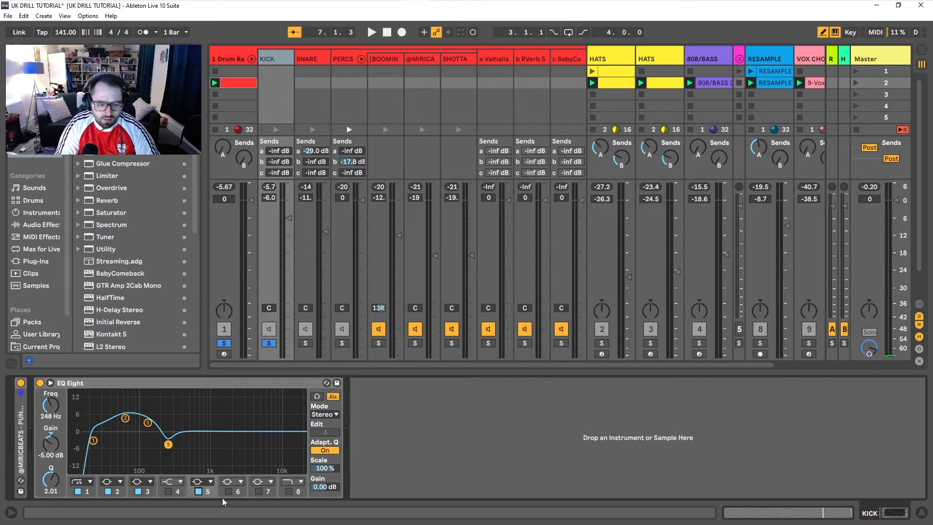
pyautogui.click(199, 490)
pyautogui.press('space')
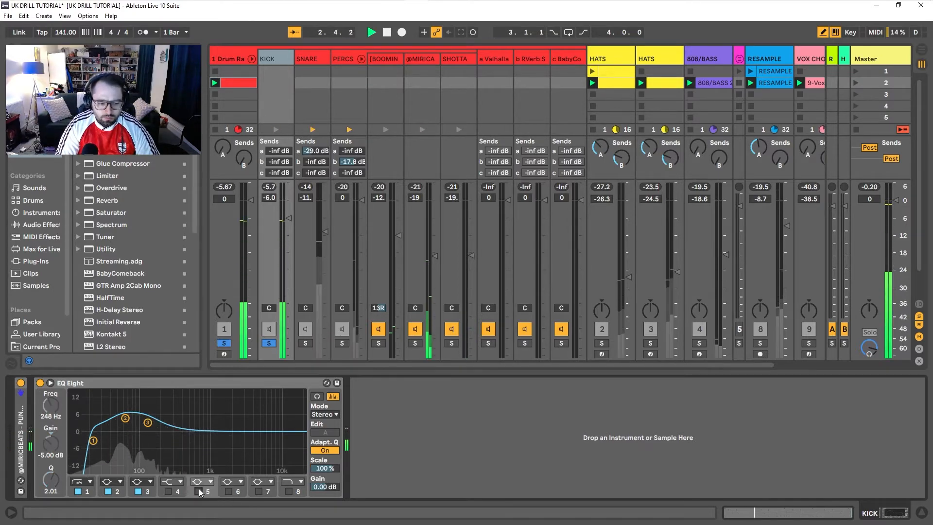
pyautogui.press('space')
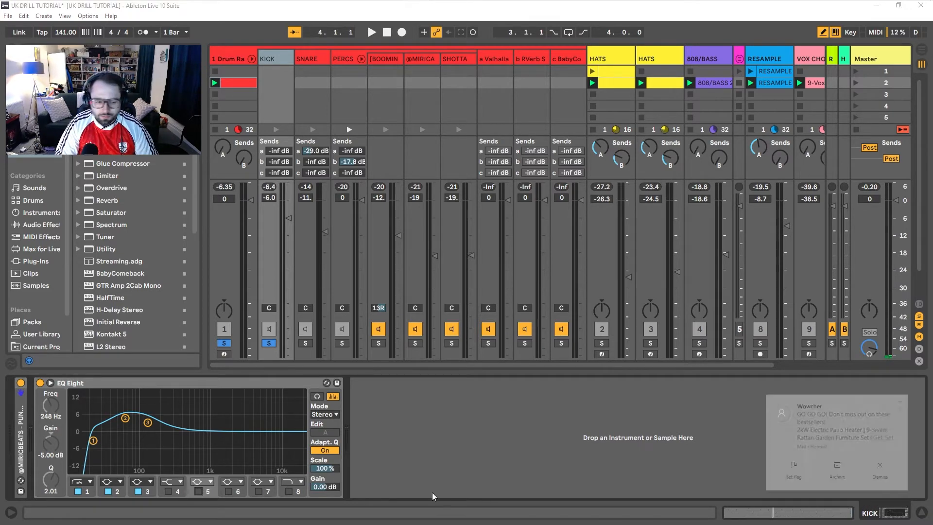
pyautogui.press('space')
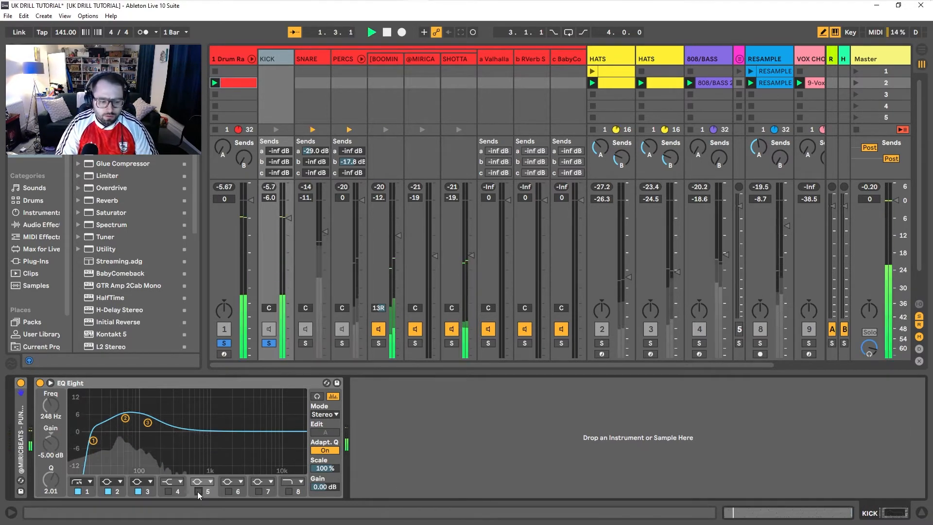
pyautogui.click(198, 492)
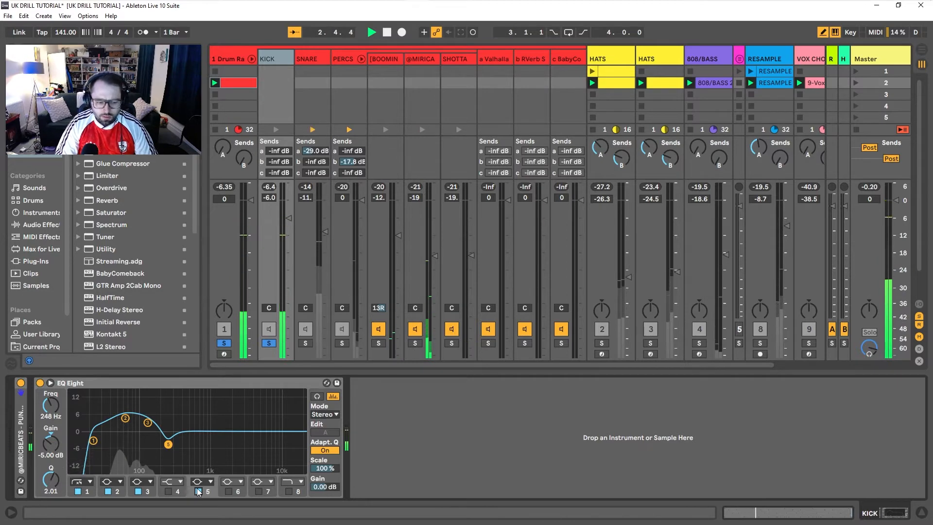
pyautogui.press('space')
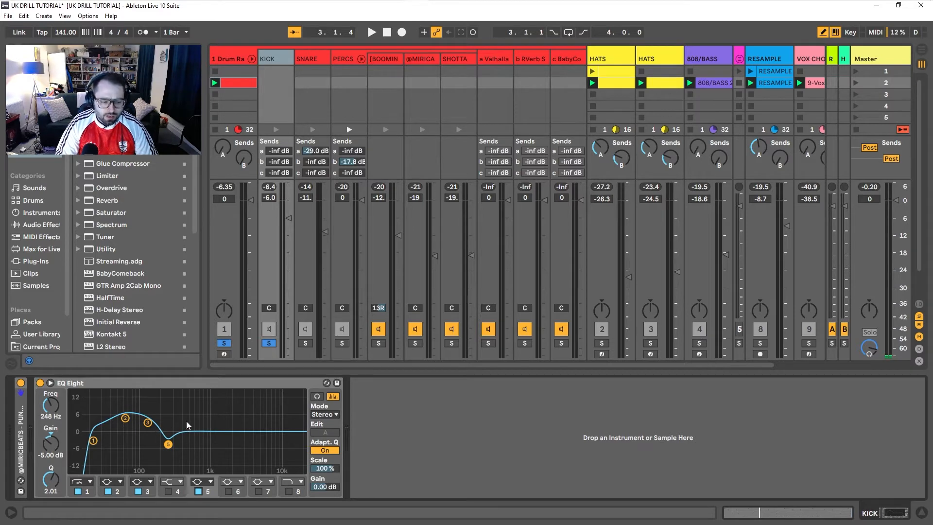
# Enable EQ Eight band 6 on the kick and toggle it during playback to hear its effect, leaving it on
pyautogui.click(229, 492)
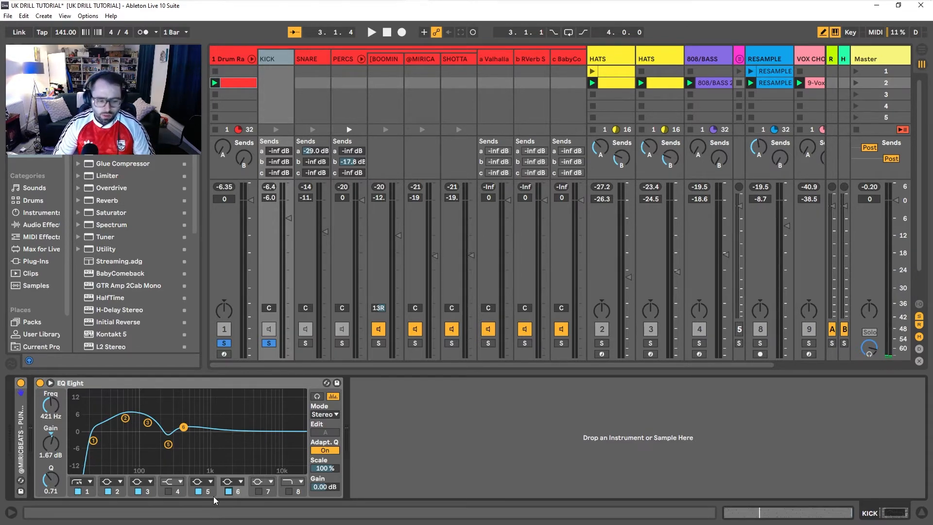
pyautogui.press('space')
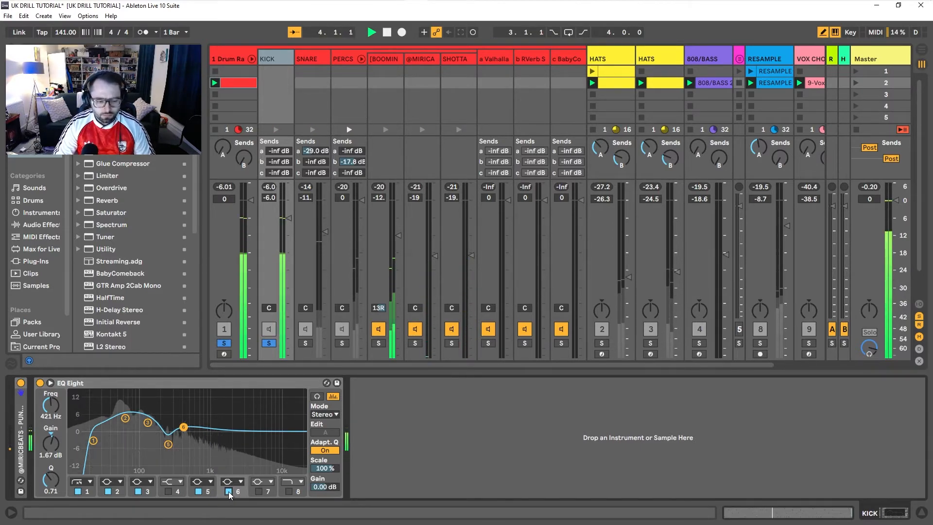
pyautogui.click(229, 492)
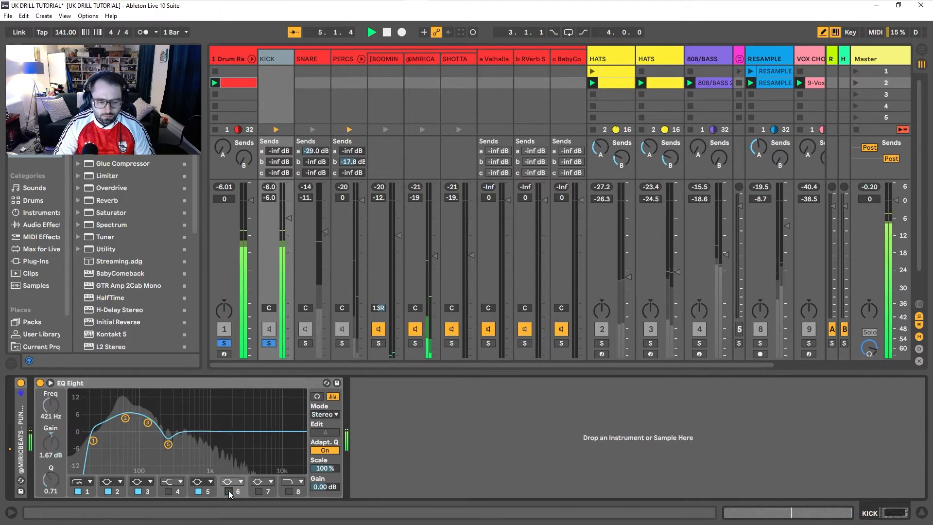
pyautogui.click(228, 492)
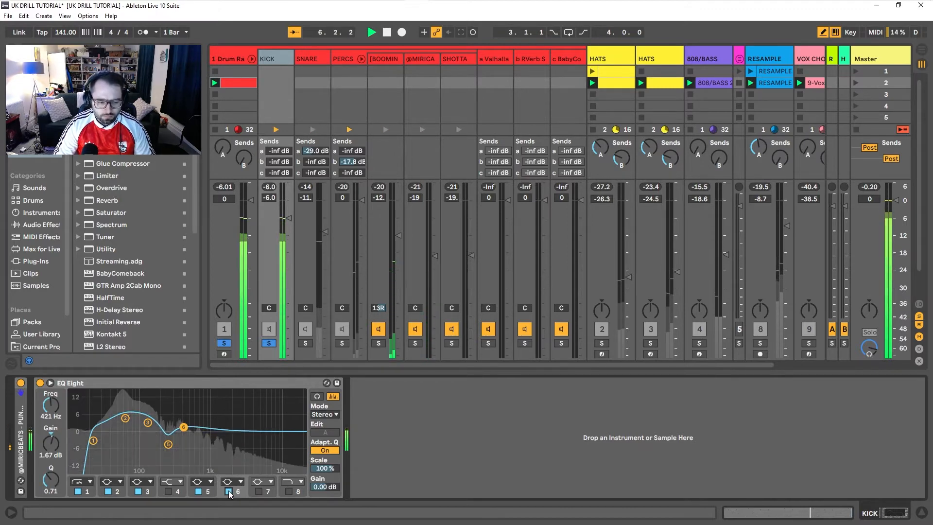
pyautogui.press('space')
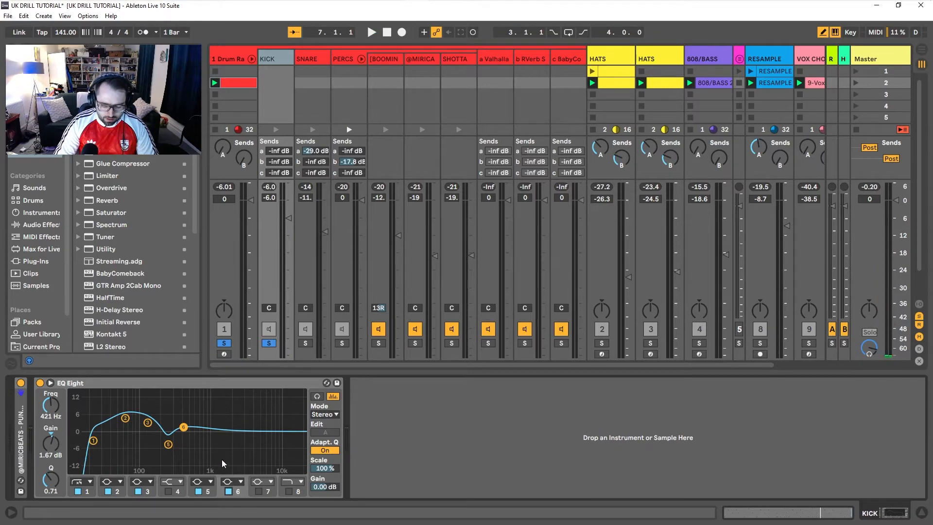
# Enable EQ Eight band 8 on the kick and compare playback with that high cut off and on, leaving it on
pyautogui.click(258, 487)
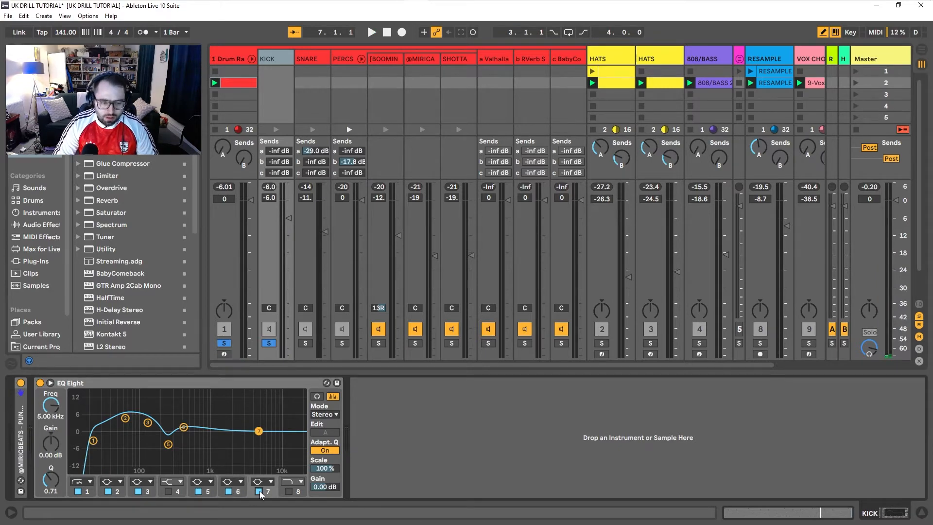
pyautogui.click(290, 491)
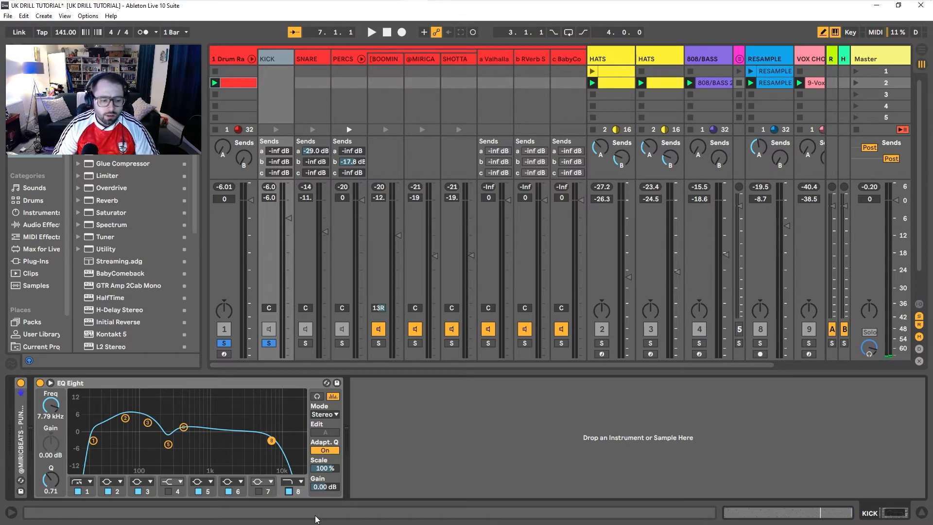
pyautogui.press('space')
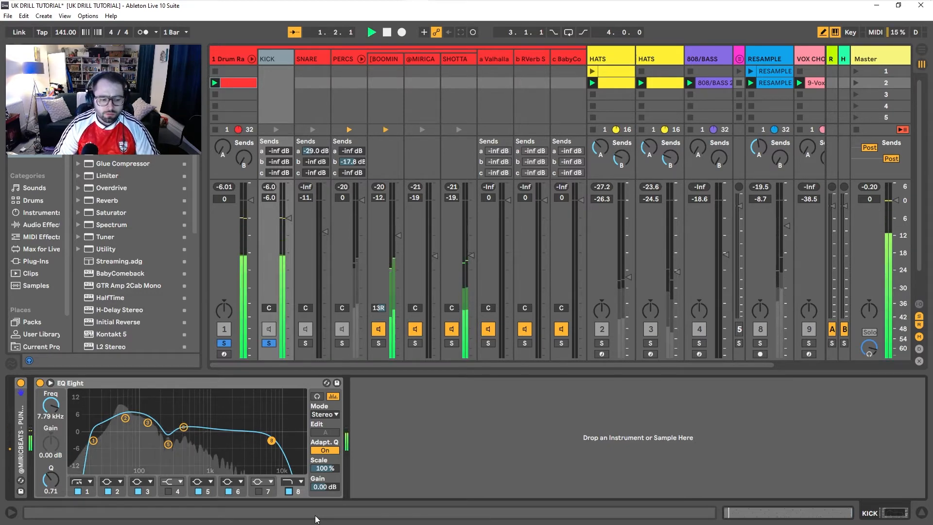
pyautogui.click(289, 491)
pyautogui.click(288, 492)
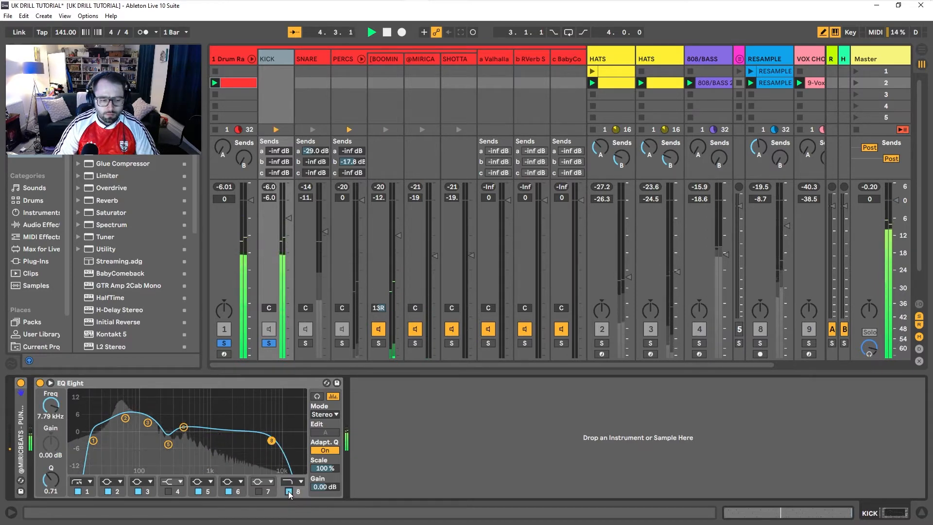
pyautogui.press('space')
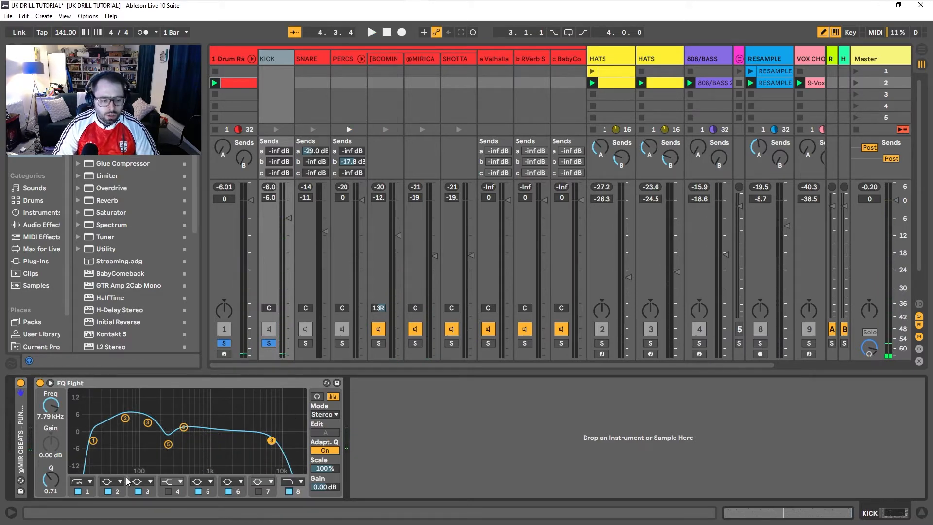
# Compare kick playback with the whole EQ Eight bypassed and active, leaving the device bypassed
pyautogui.click(116, 494)
pyautogui.click(90, 491)
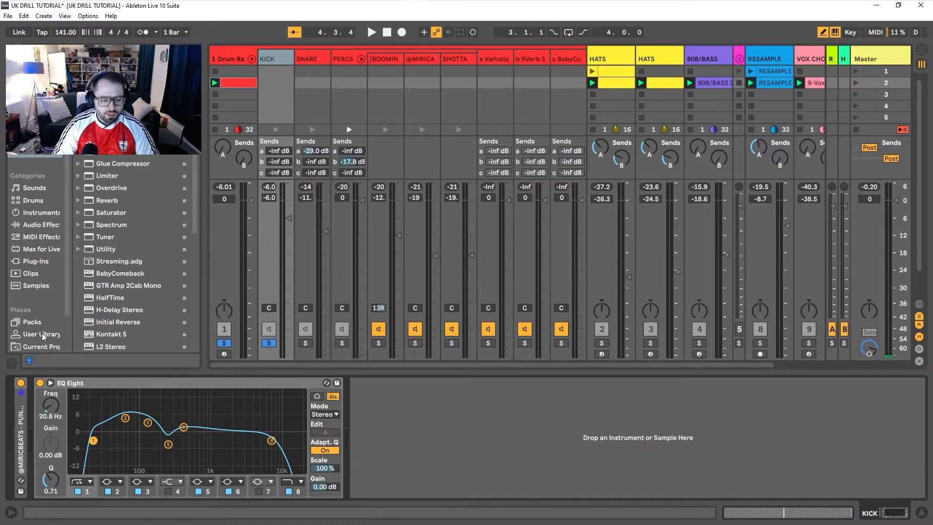
pyautogui.click(40, 383)
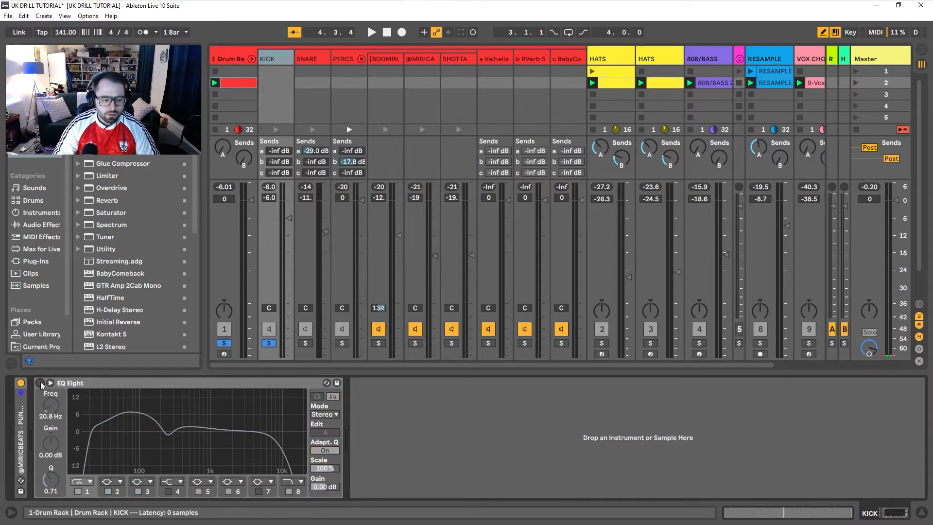
pyautogui.press('space')
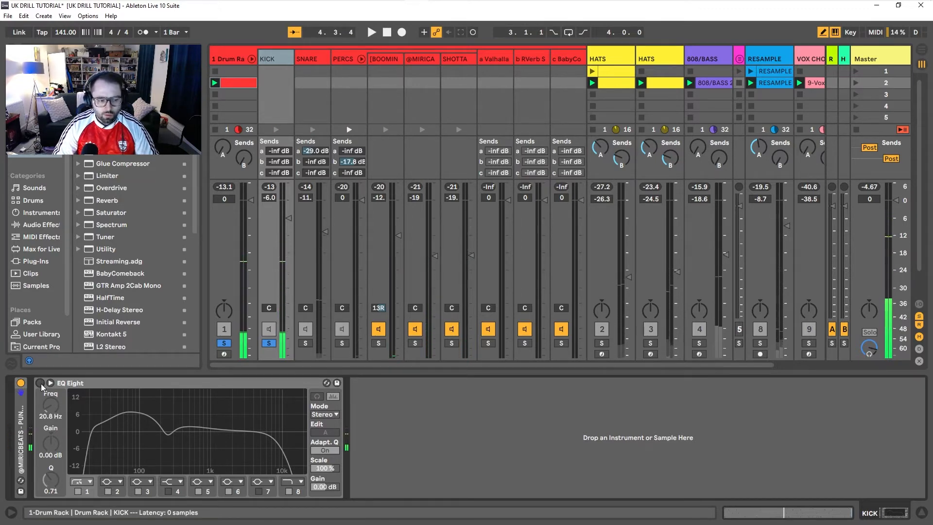
pyautogui.click(41, 384)
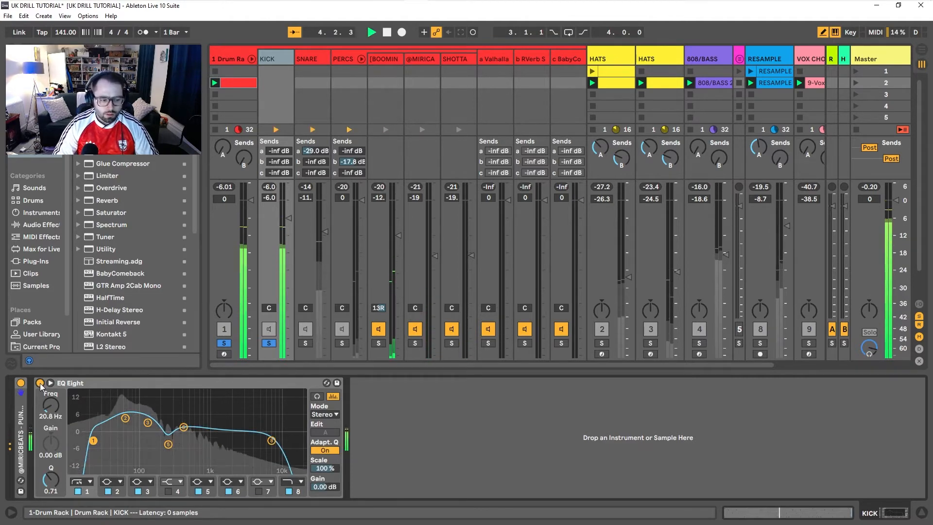
pyautogui.click(40, 383)
pyautogui.press('space')
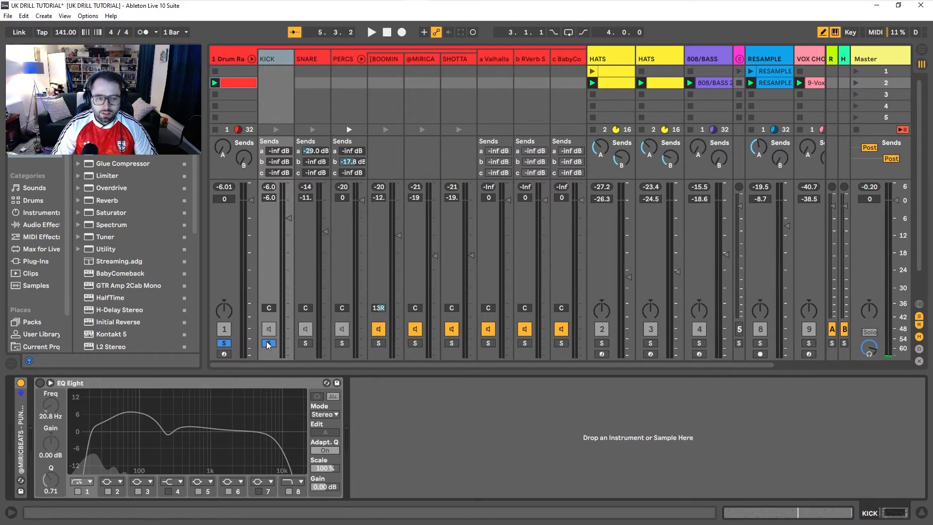
# Solo the snare and play it first with its EQ Eight bypassed, and again with the device switched on
pyautogui.click(306, 343)
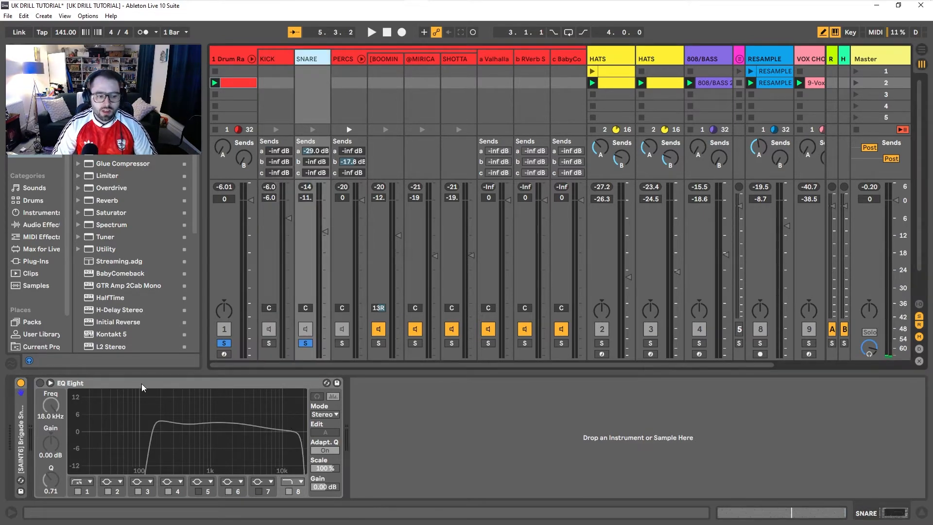
pyautogui.press('space')
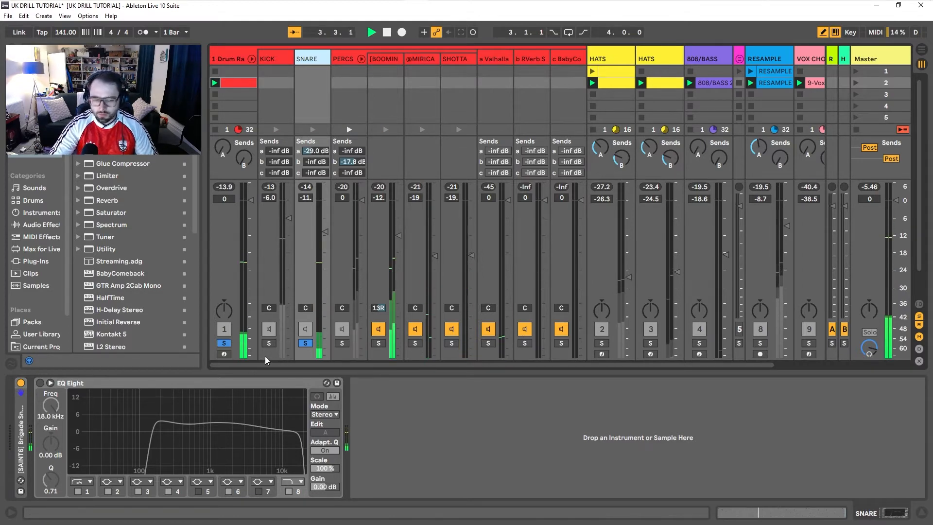
pyautogui.press('space')
pyautogui.click(39, 383)
pyautogui.press('space')
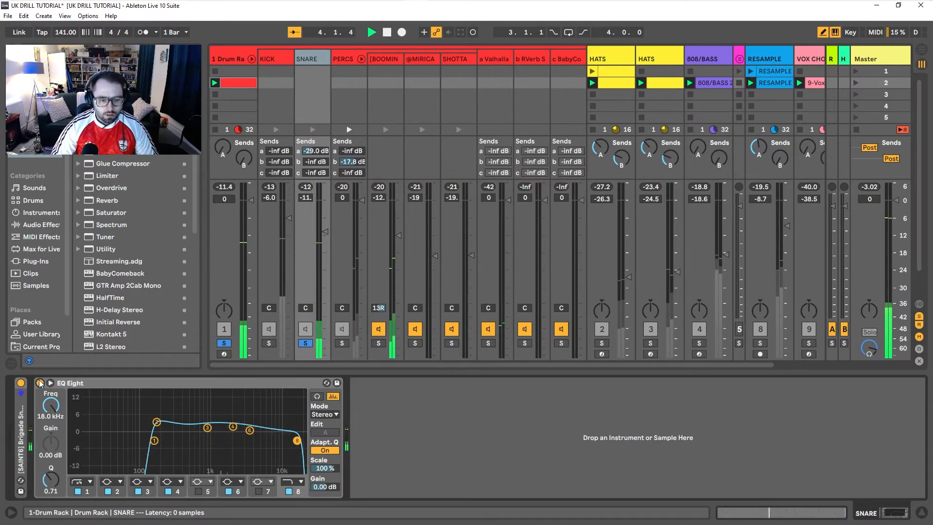
pyautogui.press('space')
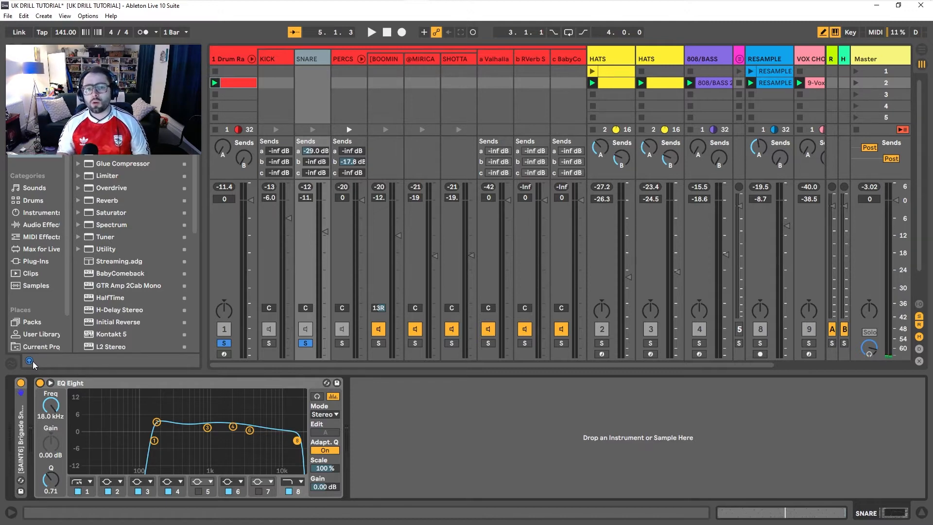
# Disable bands 2, 3, 4 and 6 in the snare's EQ Eight, keeping only bands 1 and 8 active
pyautogui.click(107, 491)
pyautogui.click(138, 492)
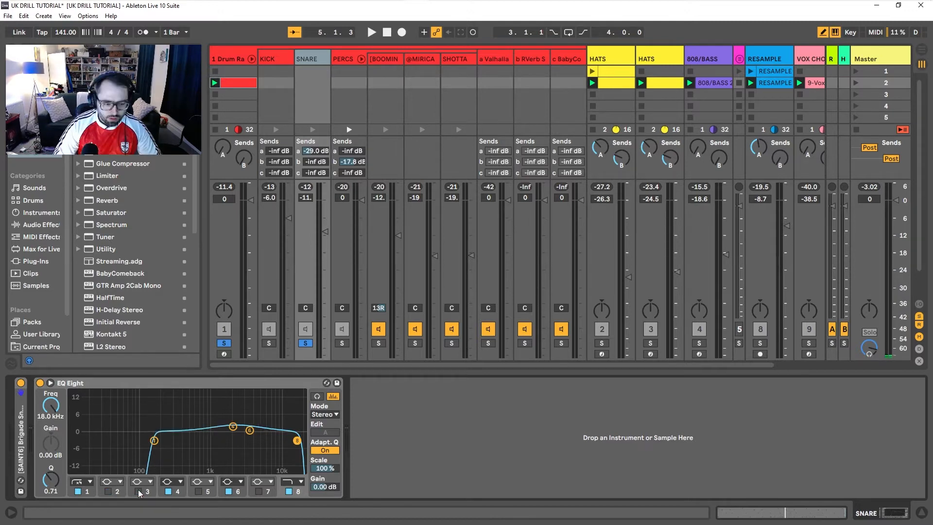
pyautogui.click(168, 491)
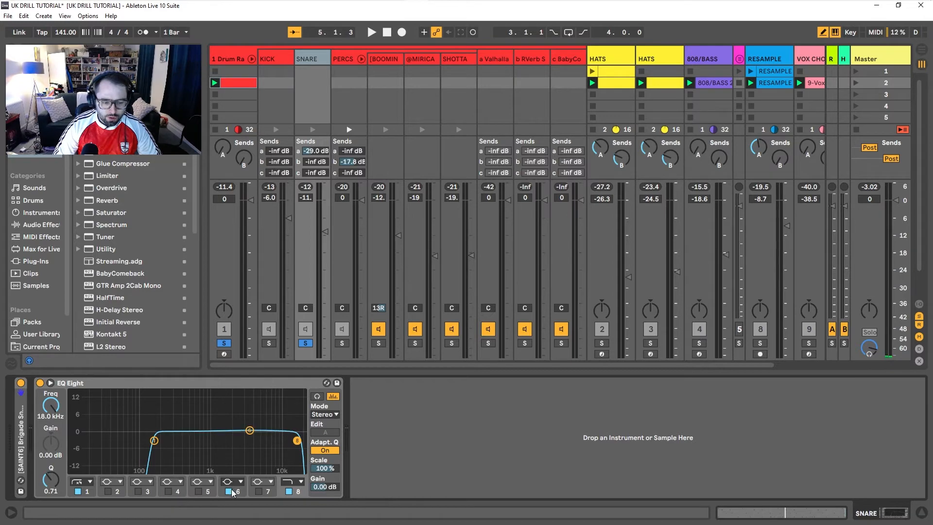
pyautogui.click(229, 491)
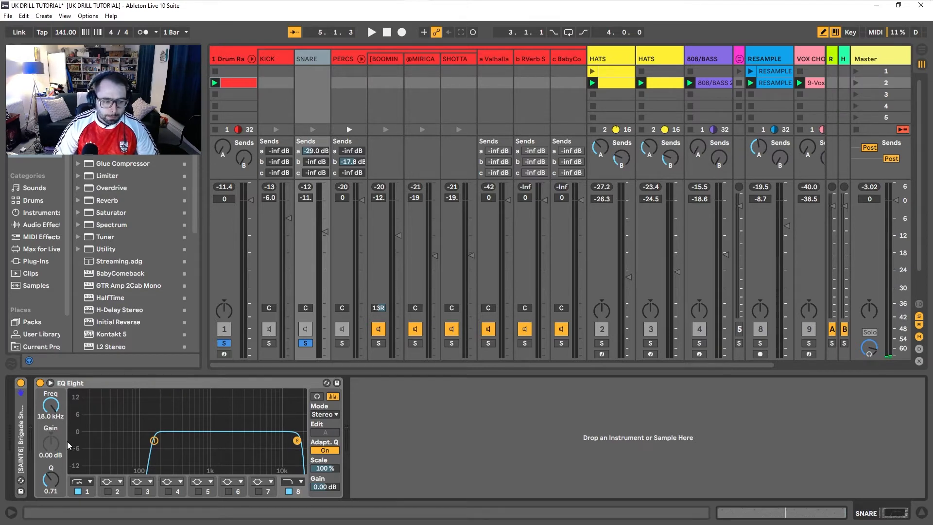
# Compare snare playback with EQ Eight bypassed and active to hear the effect of the band 1 and 8 cuts alone
pyautogui.press('space')
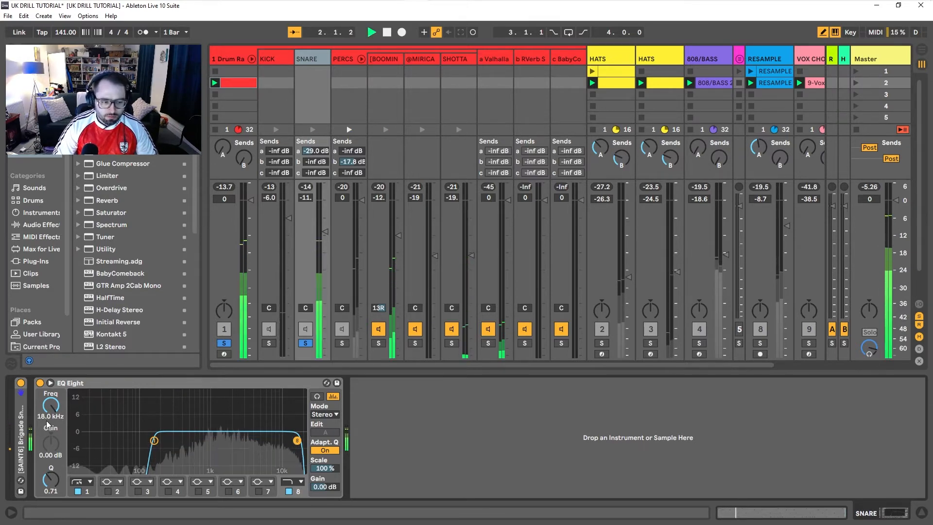
pyautogui.click(39, 382)
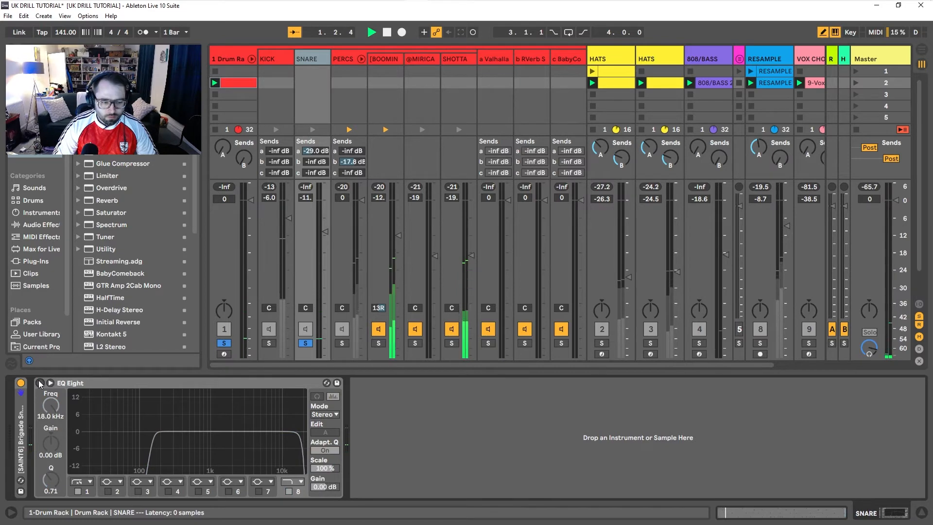
pyautogui.click(40, 382)
pyautogui.press('space')
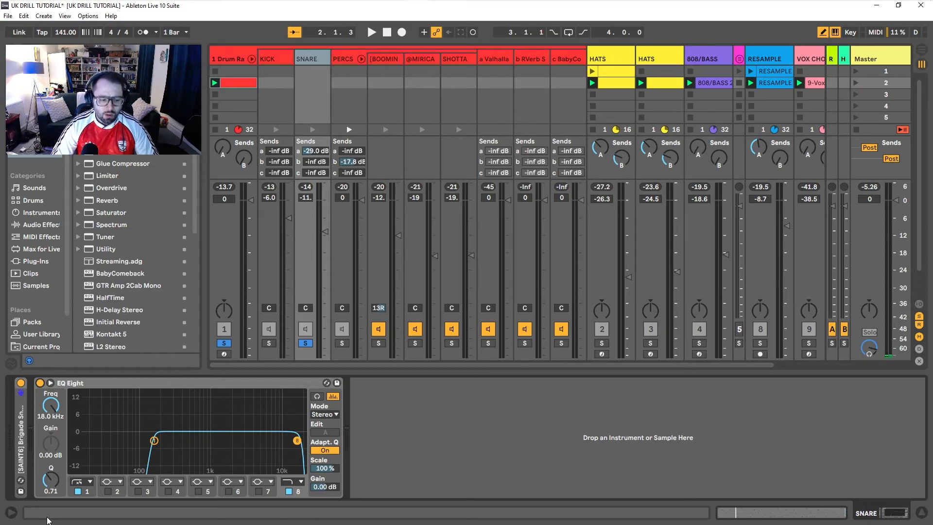
# Enable EQ Eight band 2 on the snare and play the loop twice to hear its low boost
pyautogui.click(108, 491)
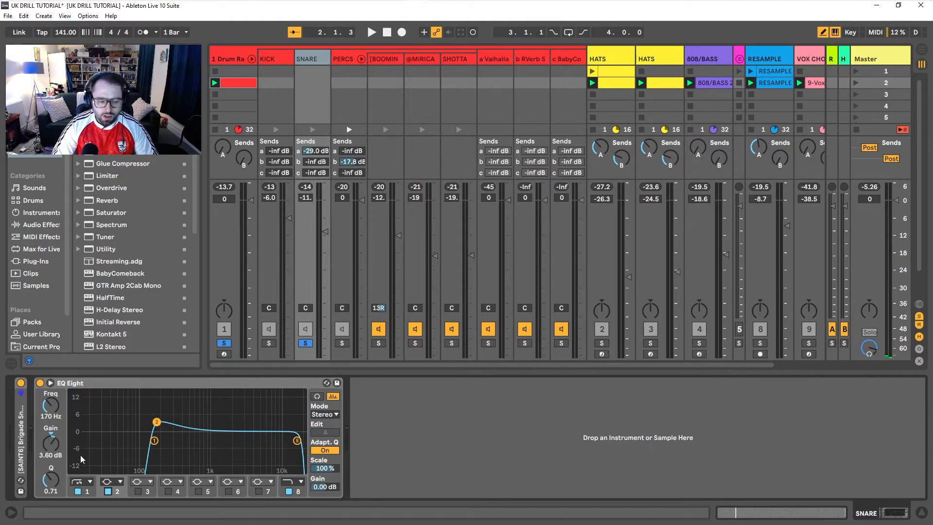
pyautogui.press('space')
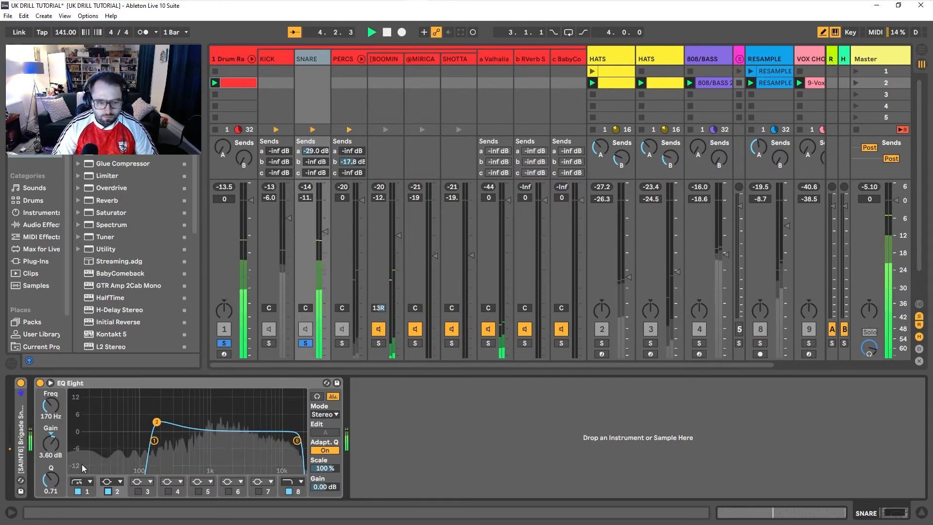
pyautogui.press('space')
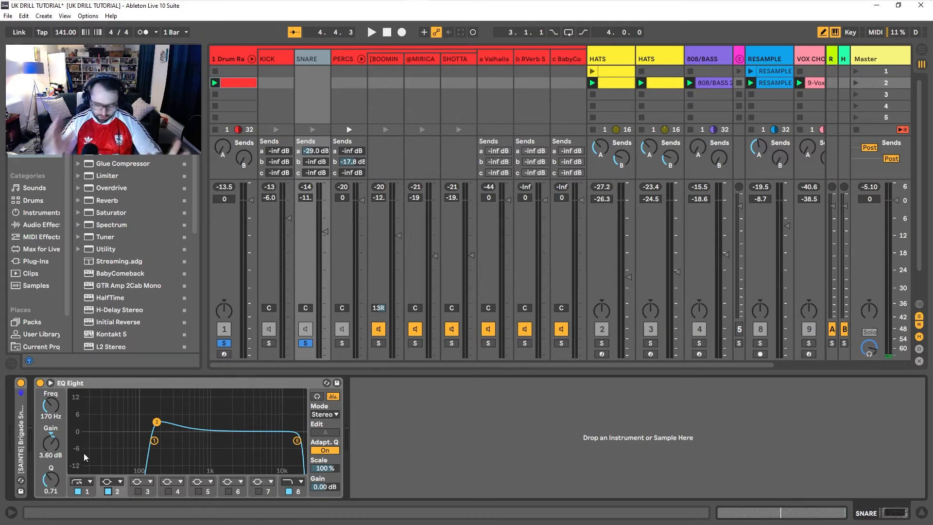
pyautogui.press('space')
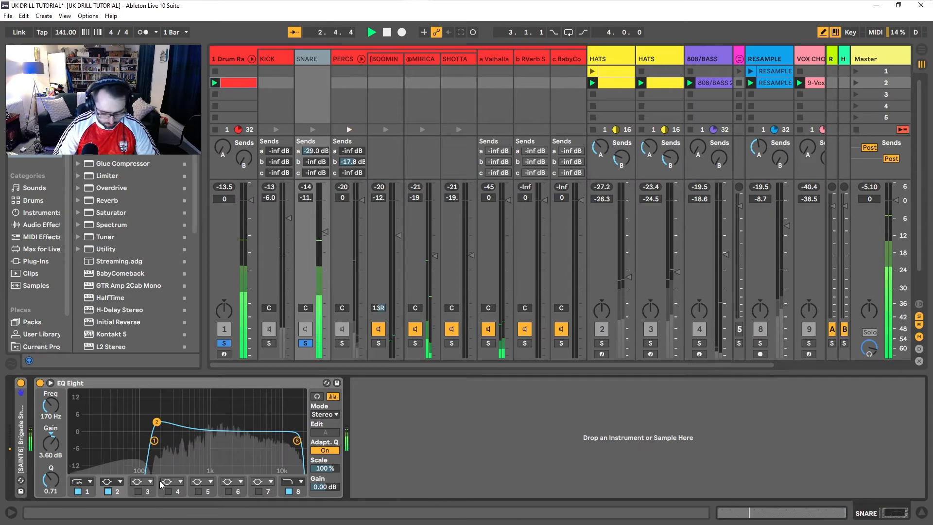
pyautogui.press('space')
# Enable EQ Eight band 3 on the snare and toggle it during playback to hear its effect, leaving it on
pyautogui.click(138, 491)
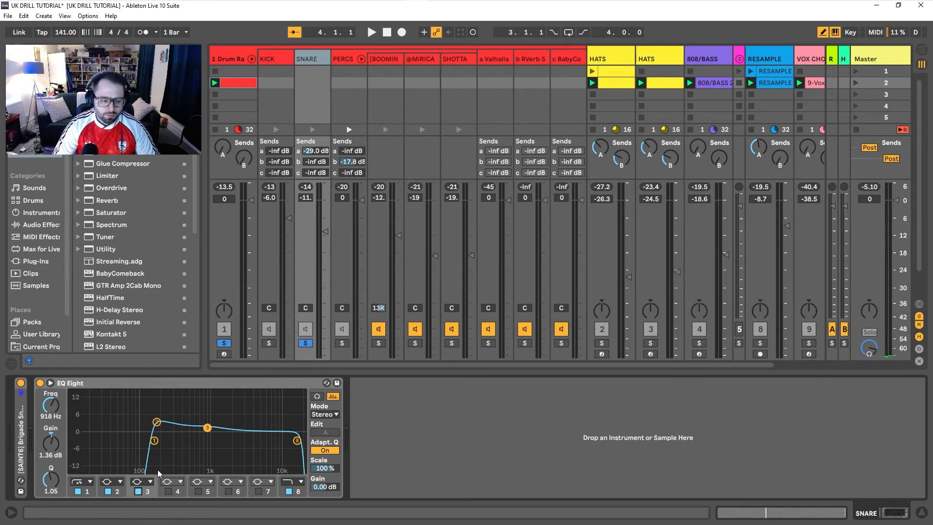
pyautogui.press('space')
pyautogui.click(138, 491)
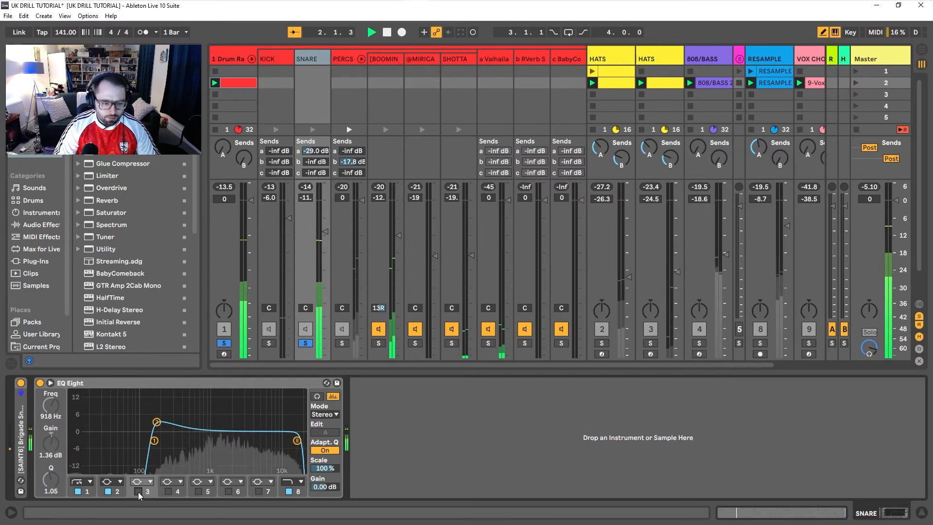
pyautogui.click(138, 492)
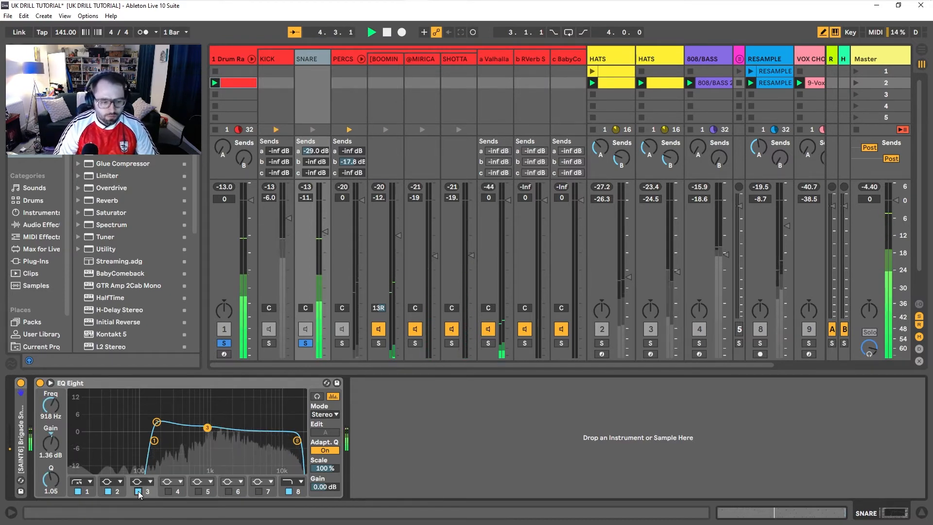
pyautogui.click(138, 492)
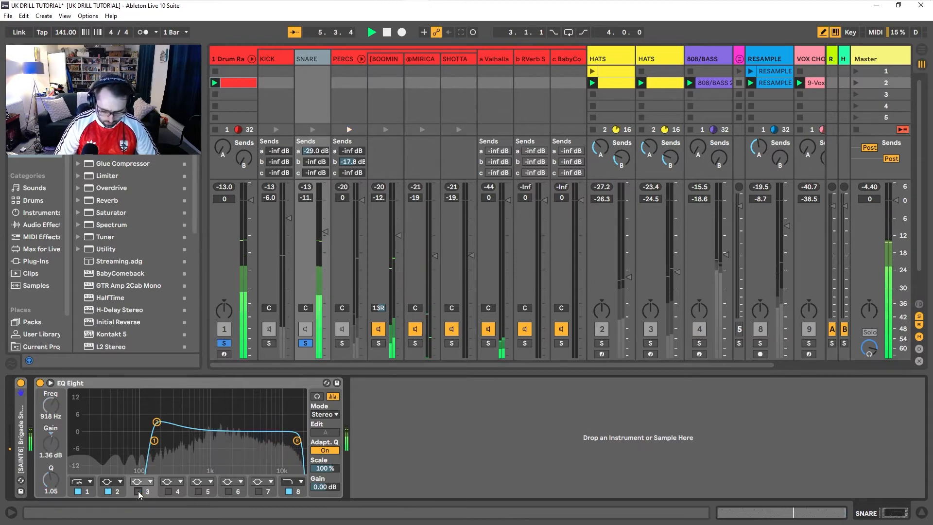
pyautogui.click(138, 491)
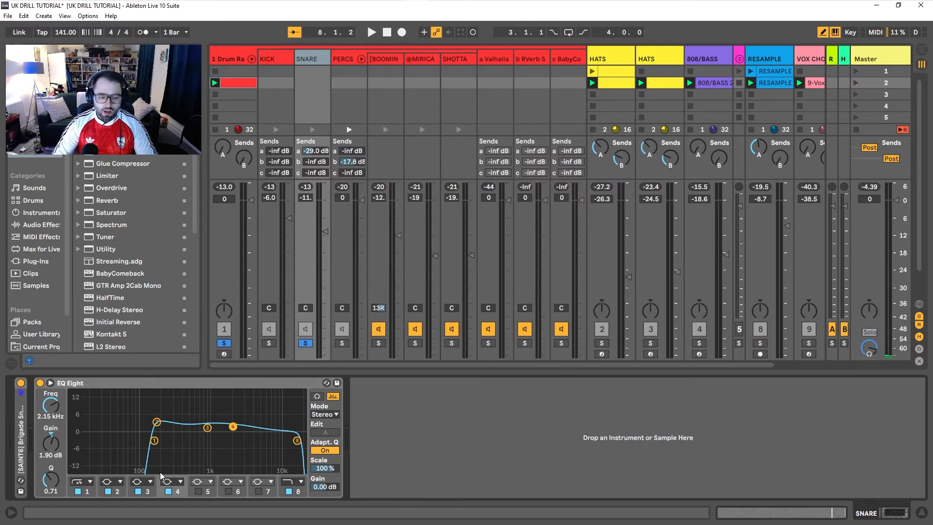
# Compare snare playback with EQ Eight band 4 off and on, leaving the band enabled
pyautogui.press('space')
pyautogui.click(169, 491)
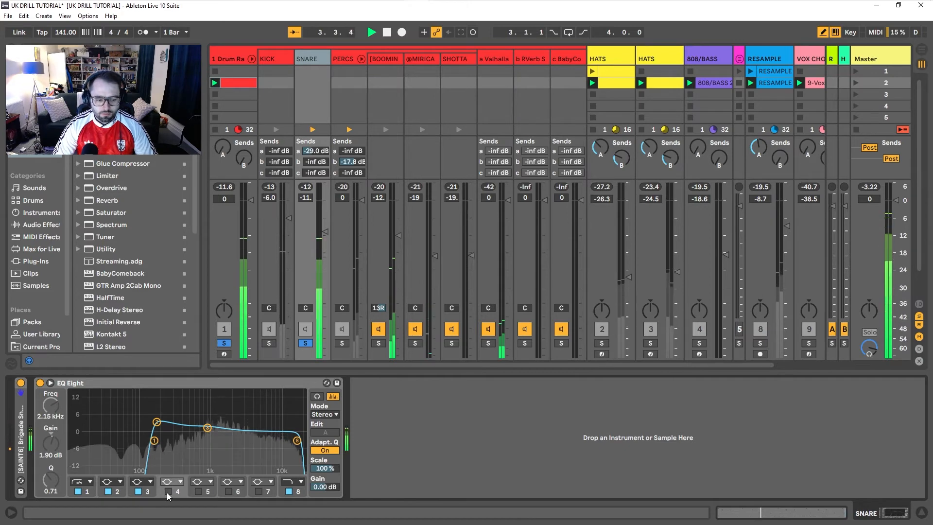
pyautogui.click(168, 492)
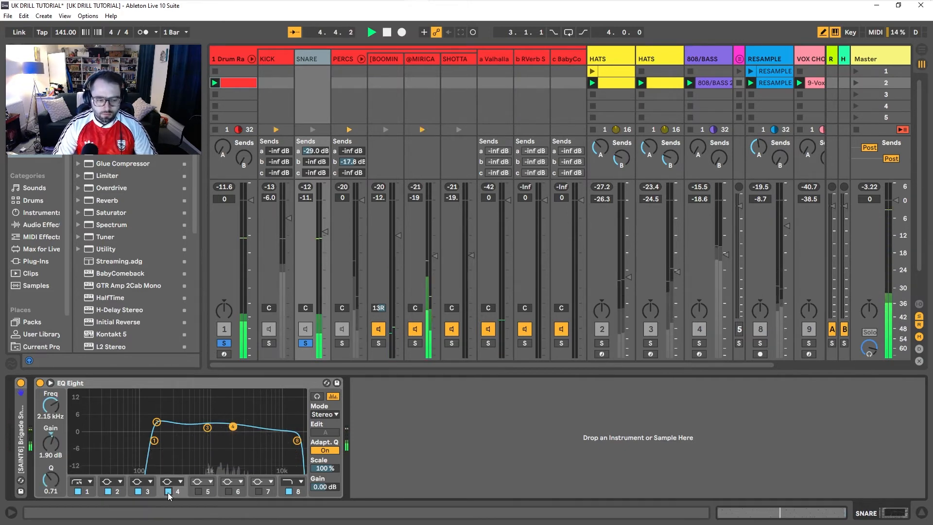
pyautogui.press('space')
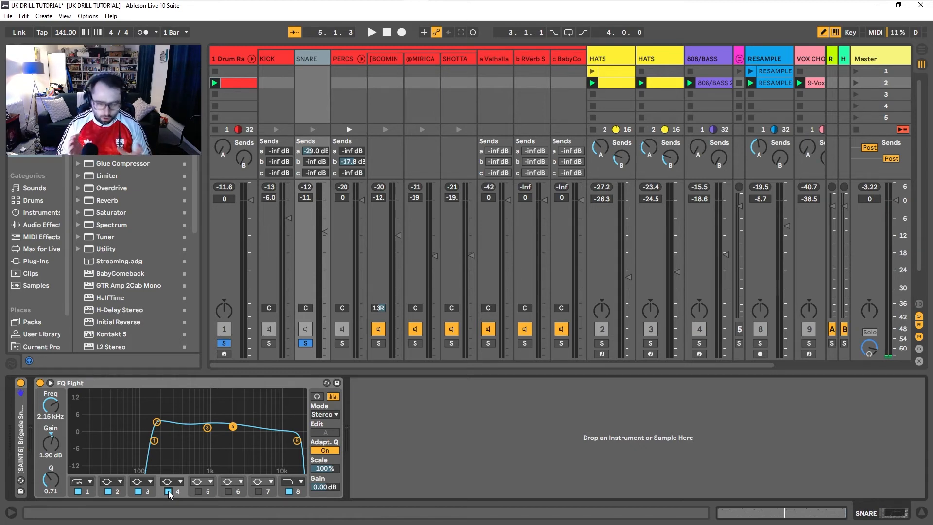
# Enable EQ Eight band 6 on the snare and compare playback without and with it, leaving it on
pyautogui.click(229, 492)
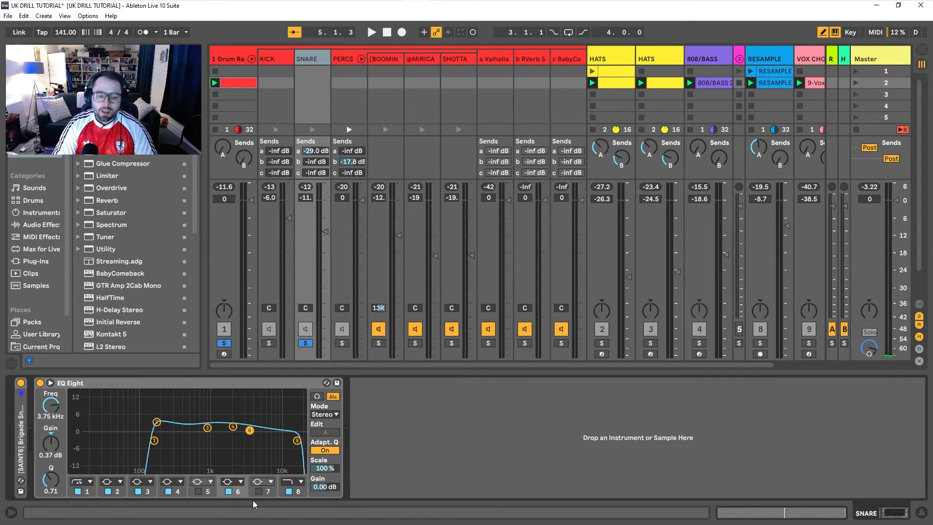
pyautogui.click(228, 491)
pyautogui.press('space')
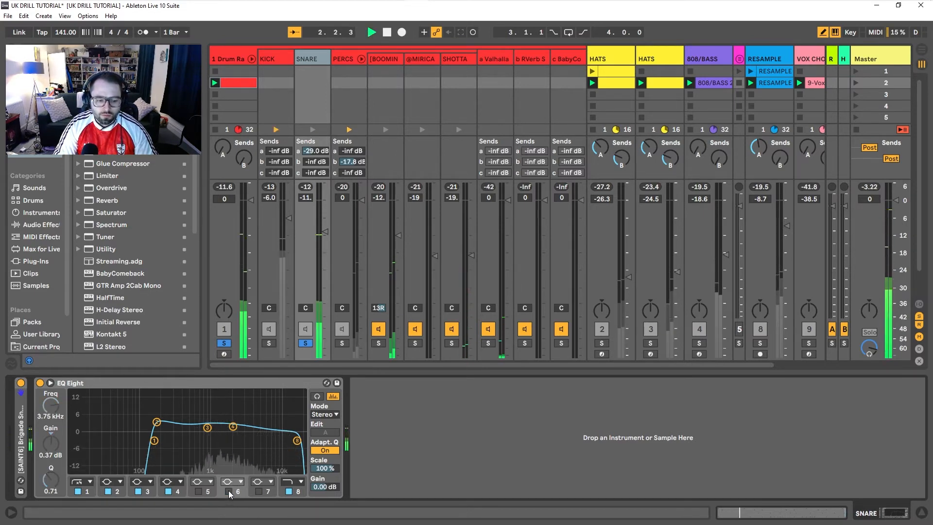
pyautogui.click(228, 491)
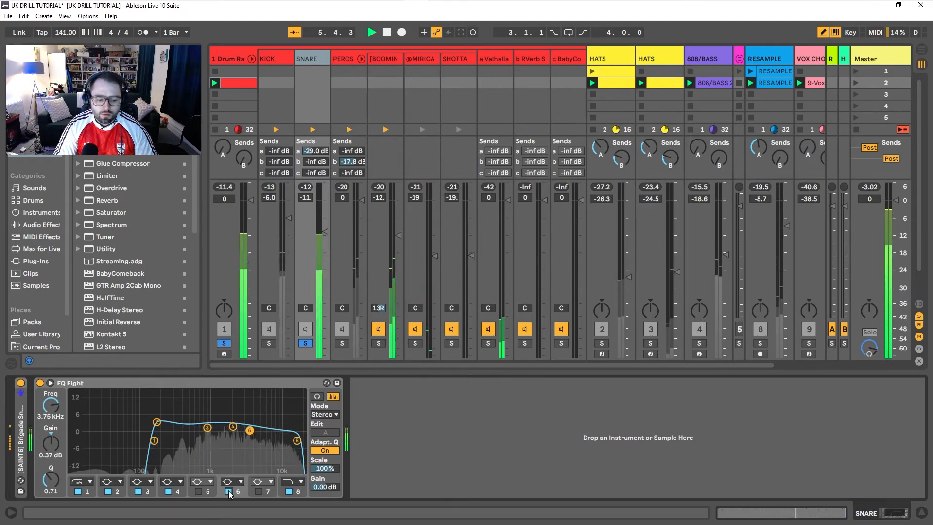
# Stop playback and inspect the settings of EQ Eight bands 8 and 7 on the snare
pyautogui.press('space')
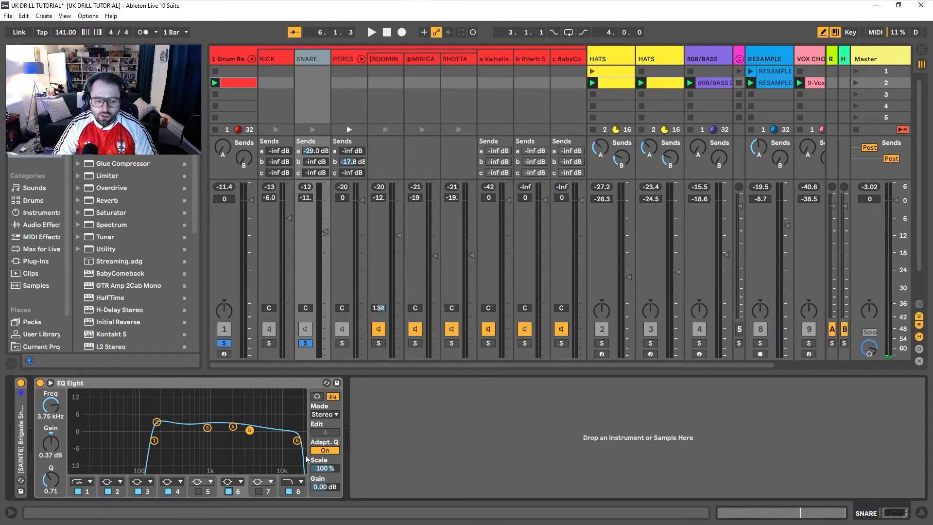
pyautogui.click(299, 495)
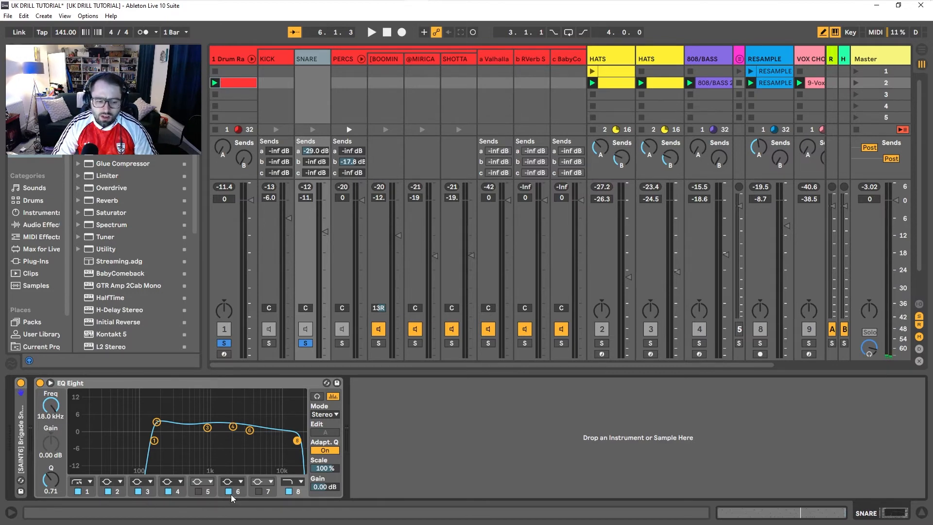
pyautogui.click(256, 494)
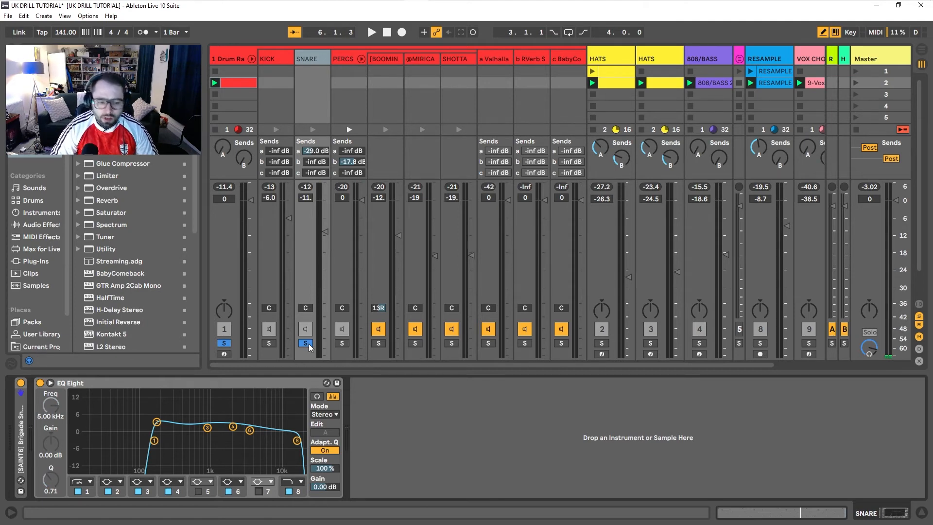
# Solo the PERCS chain, look through its individual percussion chains, and return to the PERCS chain's devices
pyautogui.click(342, 343)
pyautogui.click(389, 57)
pyautogui.click(416, 62)
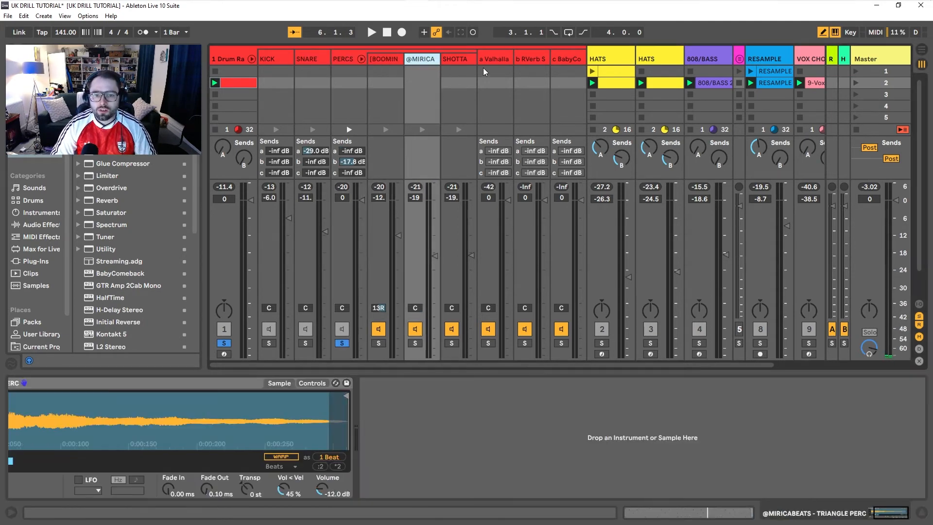
pyautogui.click(457, 60)
pyautogui.click(413, 59)
pyautogui.click(382, 60)
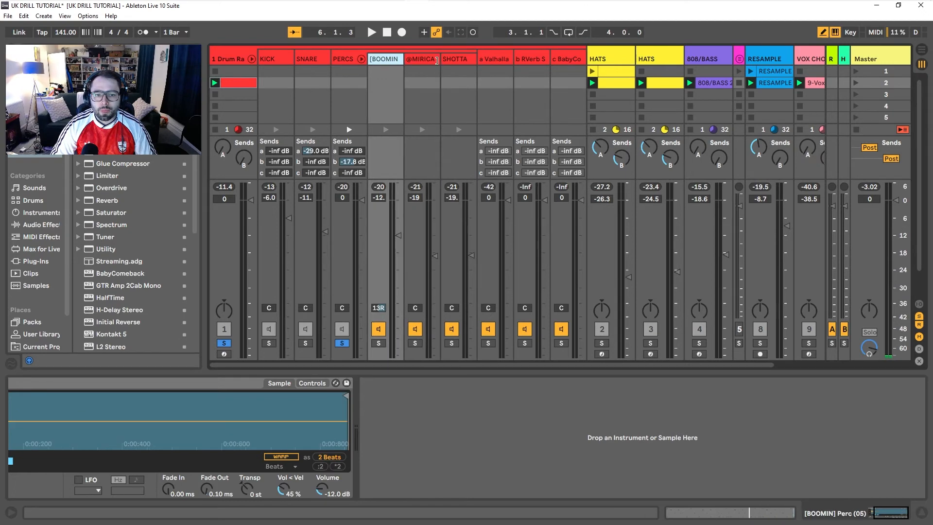
pyautogui.click(430, 58)
pyautogui.click(454, 60)
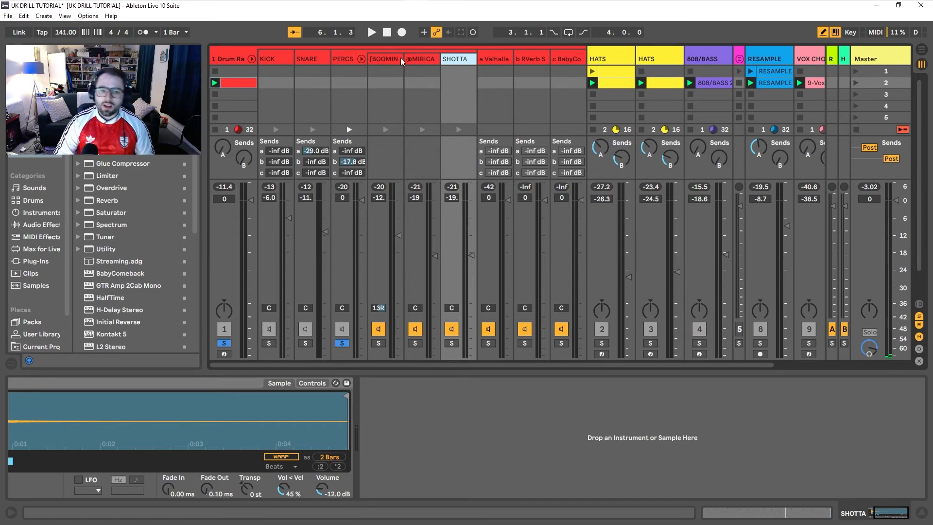
pyautogui.click(343, 59)
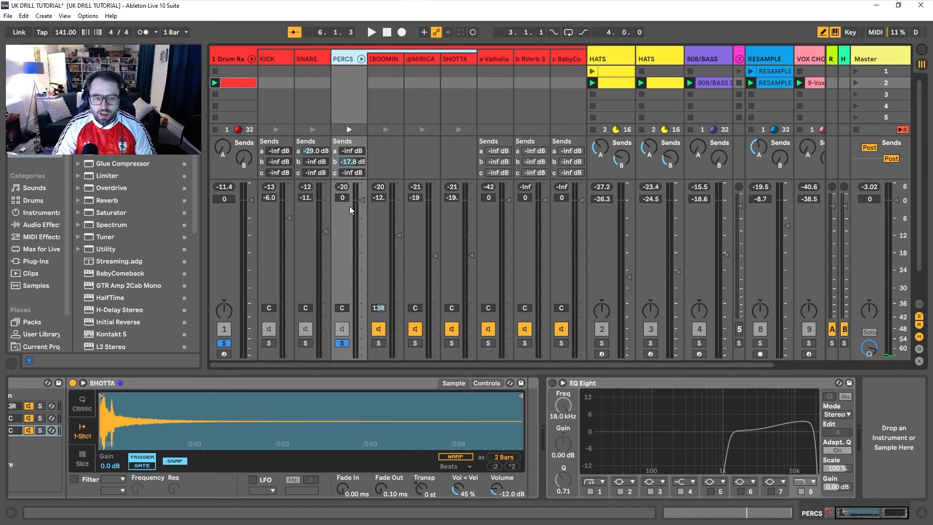
# Audition the soloed percs with EQ Eight bypassed, temporarily muting the RVerb S return during playback
pyautogui.press('space')
pyautogui.click(526, 332)
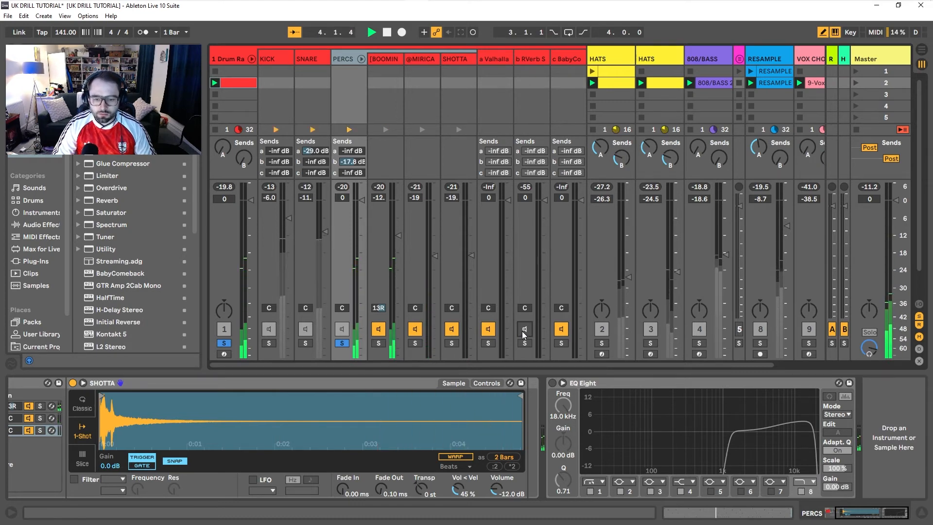
pyautogui.press('space')
pyautogui.click(525, 329)
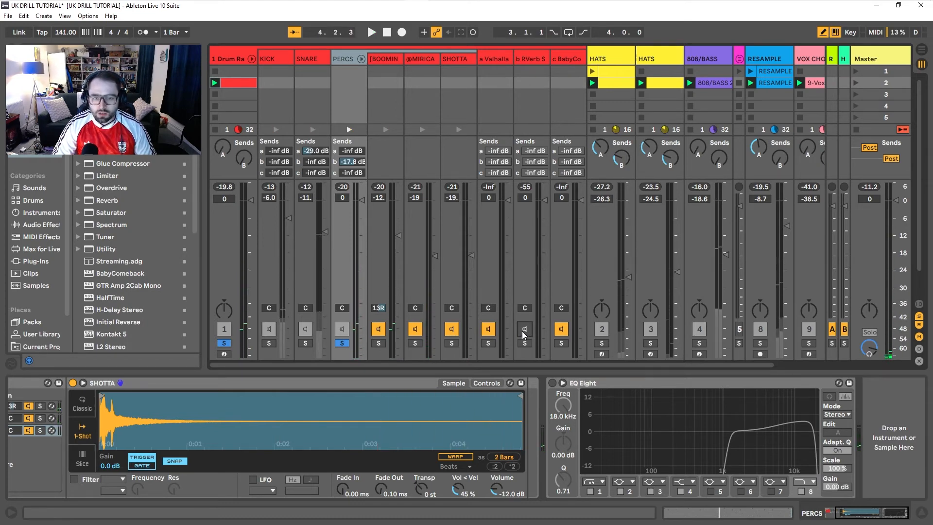
# Enable EQ Eight on the PERCS chain and play the loop to hear the equalized percussion
pyautogui.click(552, 383)
pyautogui.press('space')
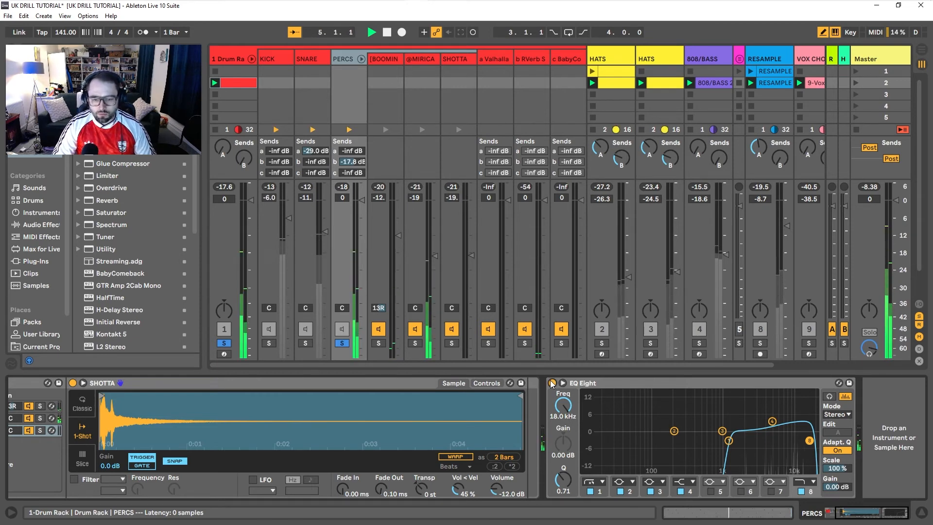
pyautogui.press('space')
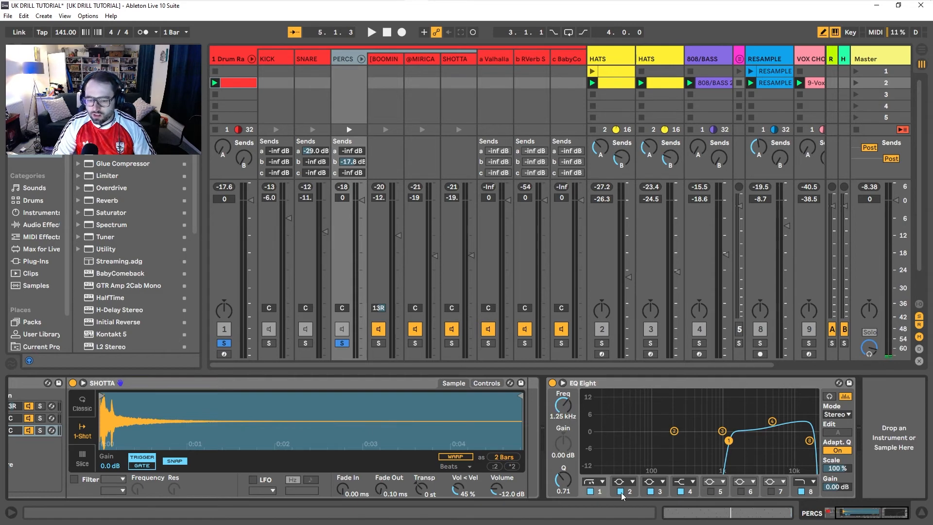
# Select EQ Eight band 4 on the PERCS chain to show its high boost and play the loop
pyautogui.click(685, 486)
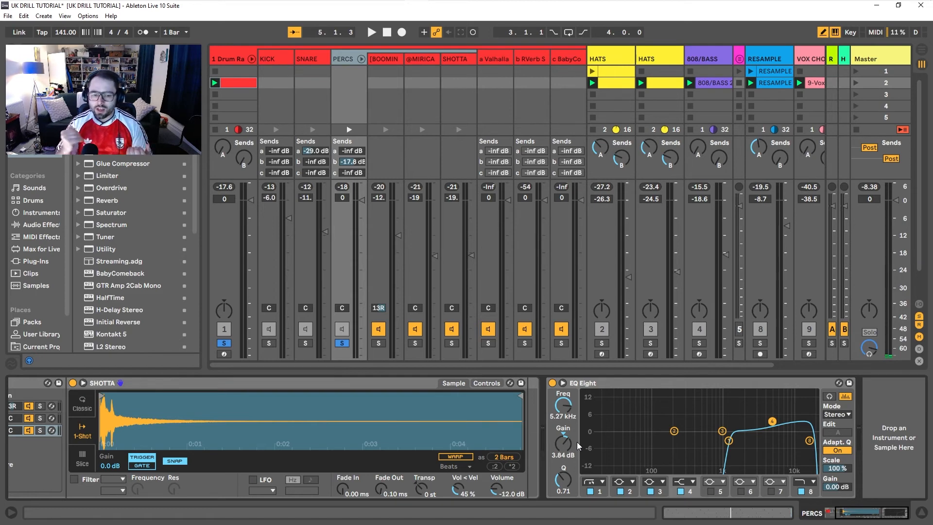
pyautogui.press('space')
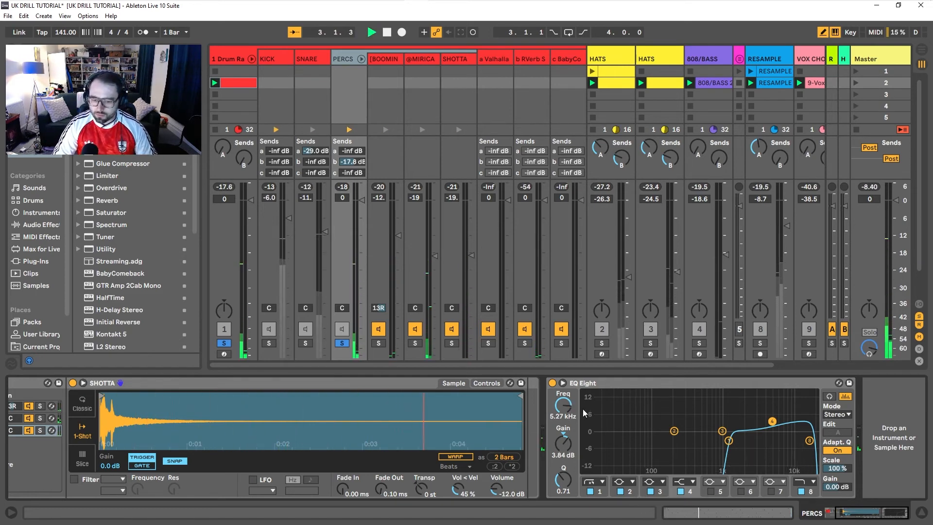
pyautogui.press('space')
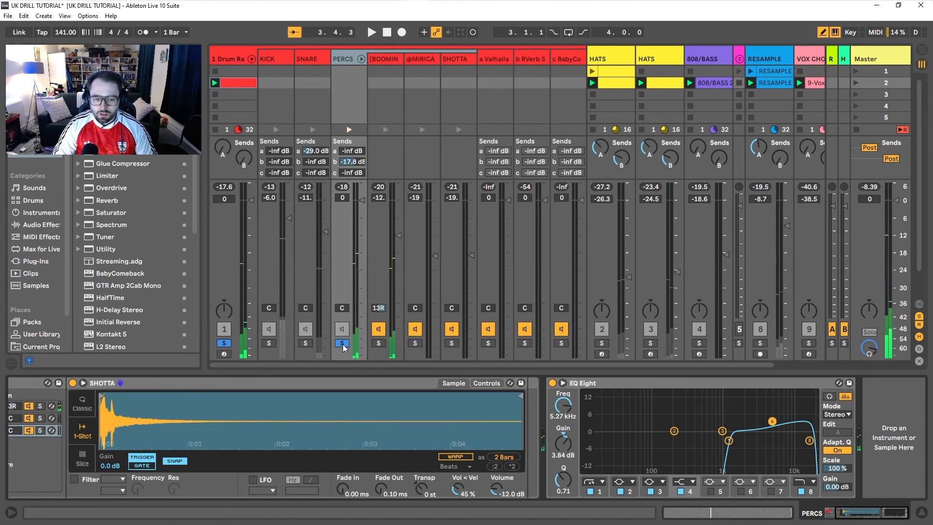
# Unsolo the PERCS chain, solo the first HATS track, and play it with its EQ Eight bypassed
pyautogui.click(342, 343)
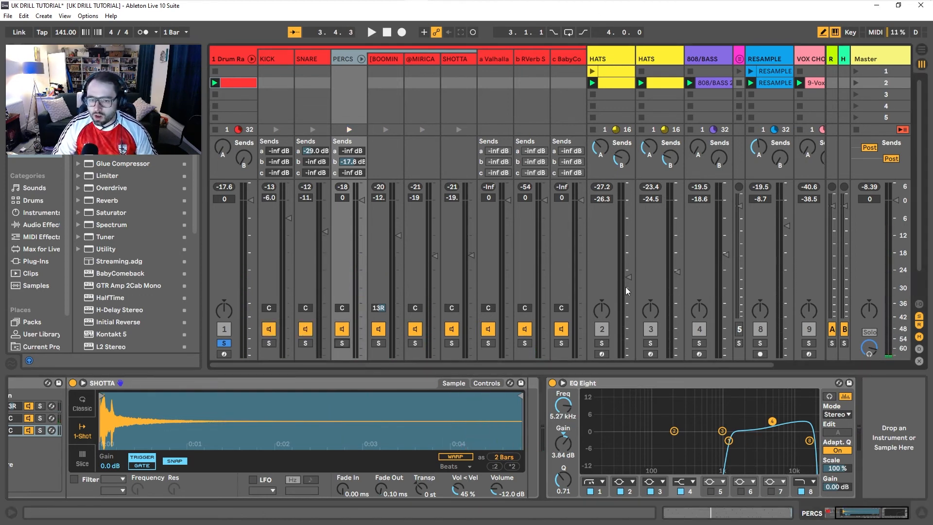
pyautogui.click(602, 344)
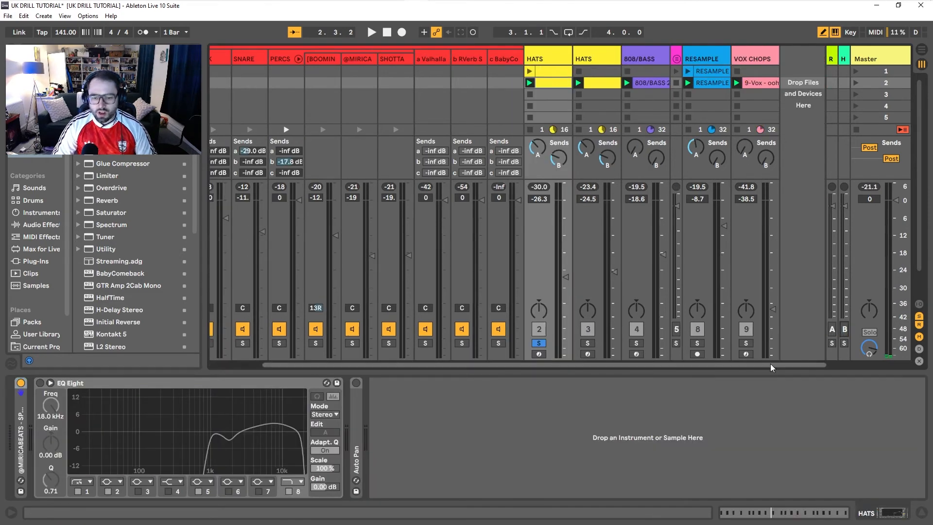
pyautogui.press('space')
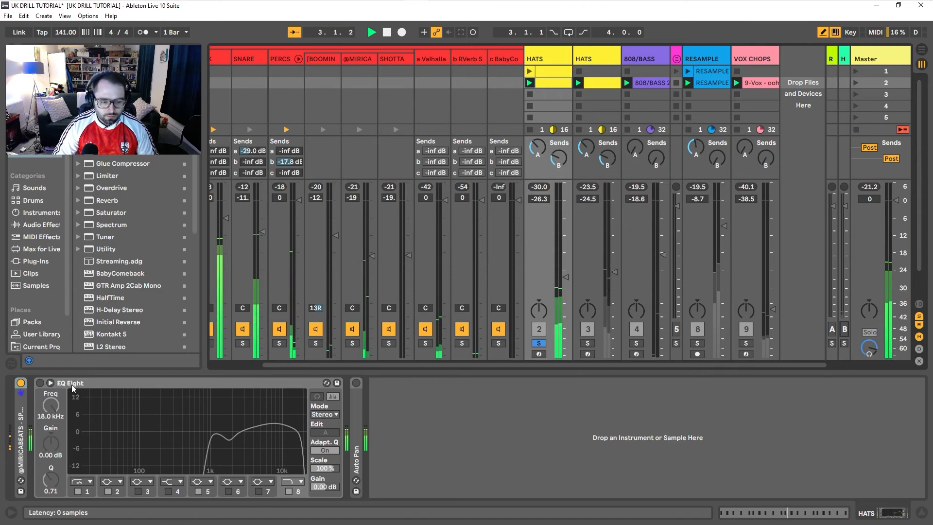
pyautogui.press('space')
# Enable EQ Eight on the first HATS track and play the loop with it active
pyautogui.click(41, 383)
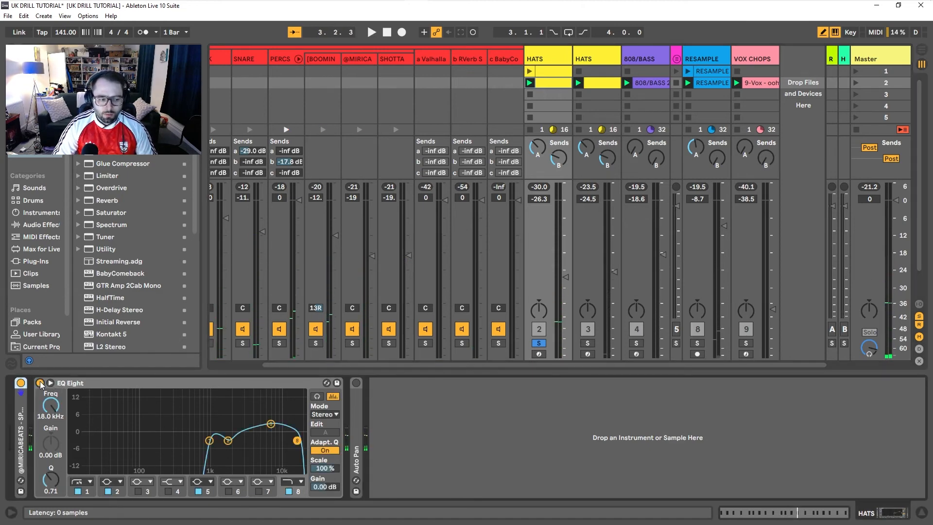
pyautogui.press('space')
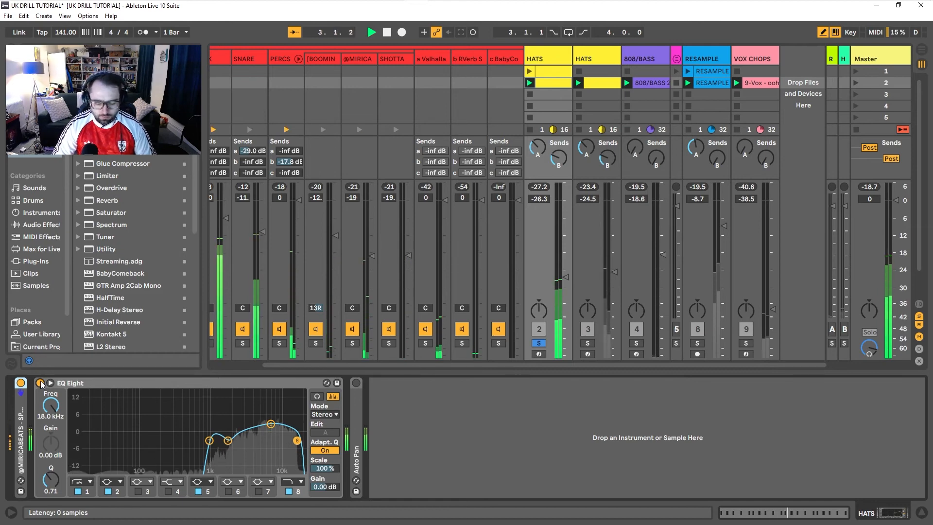
pyautogui.press('space')
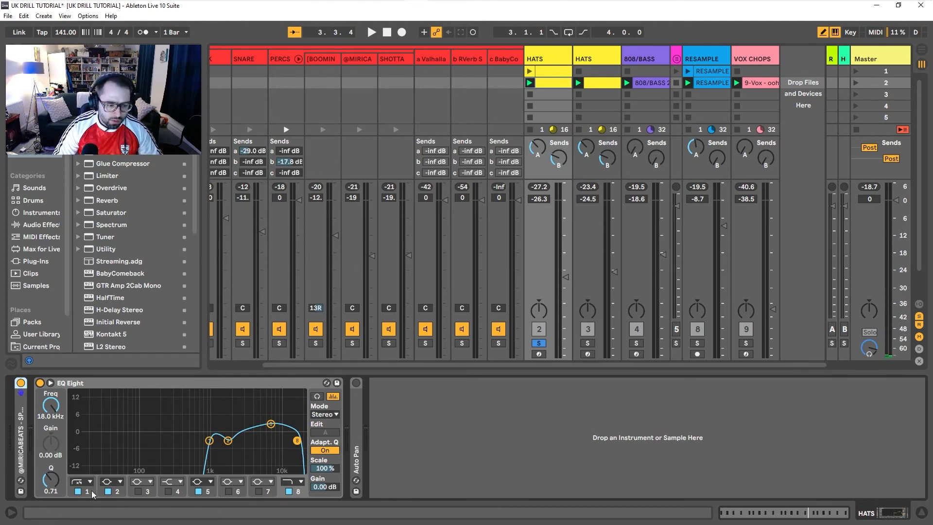
# Select EQ Eight band 1 on the first HATS track and play the loop to hear its low cut
pyautogui.click(91, 491)
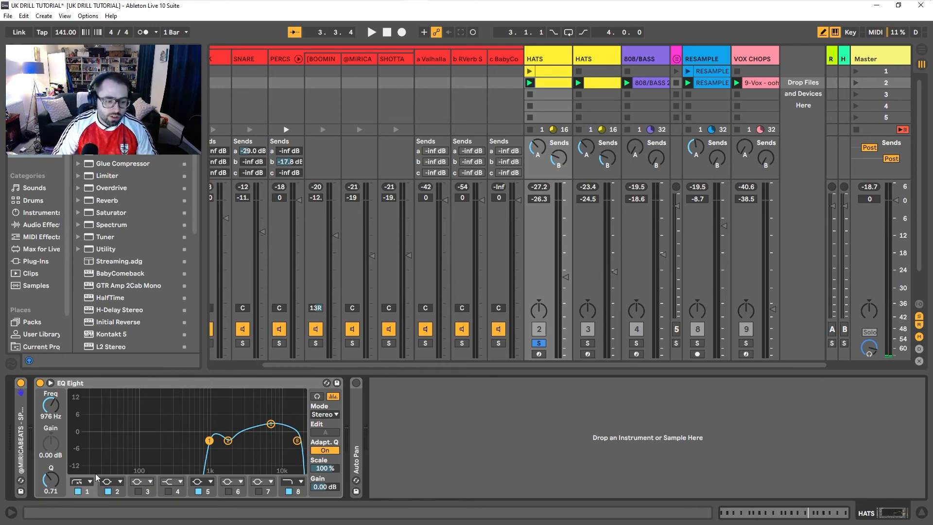
pyautogui.press('space')
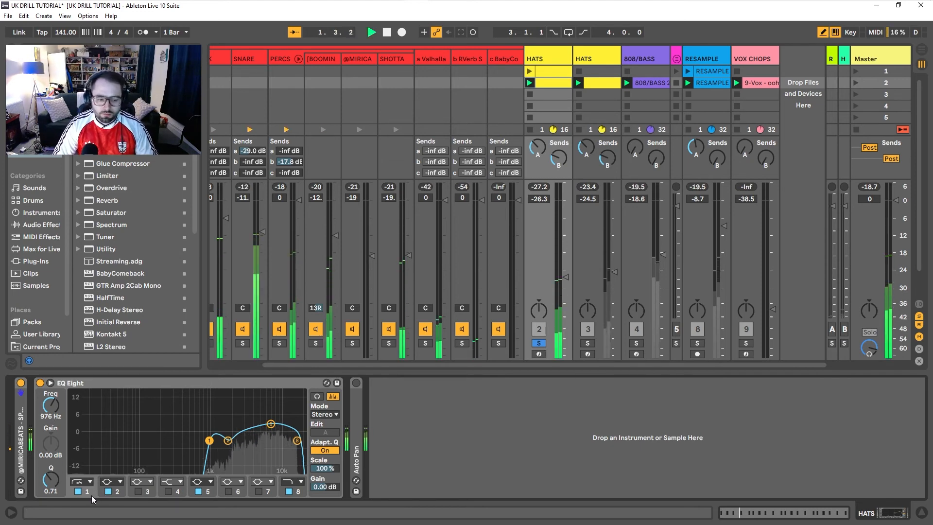
pyautogui.press('space')
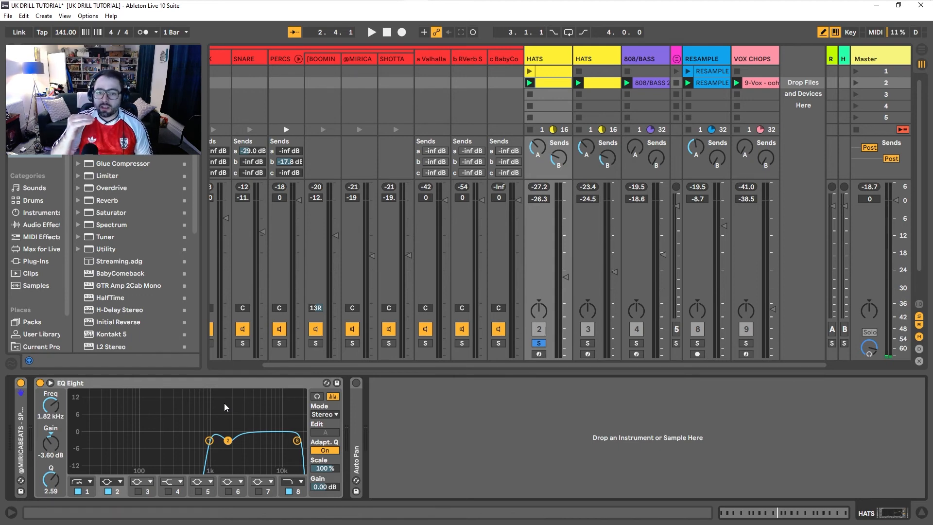
# Compare the first HATS track's playback with EQ Eight band 2 off and on, leaving the band enabled
pyautogui.click(108, 492)
pyautogui.press('space')
pyautogui.click(108, 491)
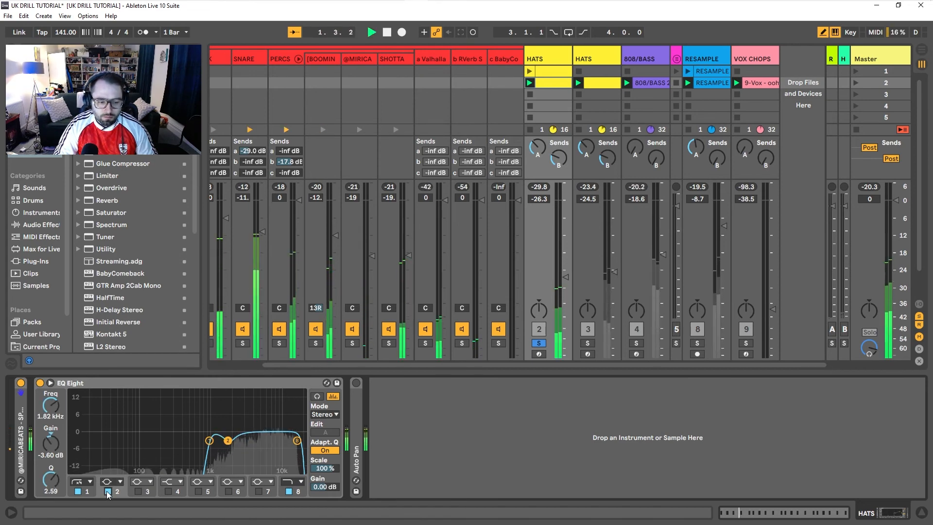
pyautogui.press('space')
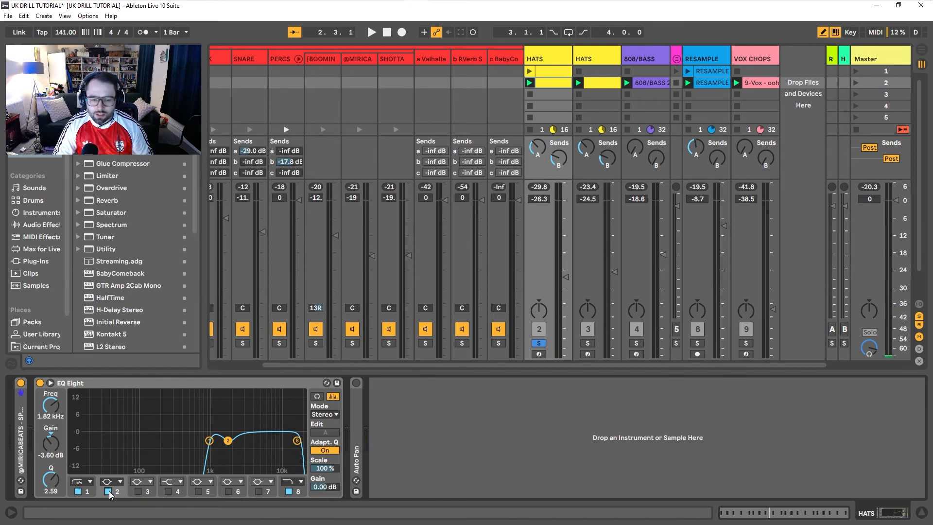
# Enable EQ Eight band 5 on the first HATS track and compare playback with and without it, leaving it on
pyautogui.click(198, 492)
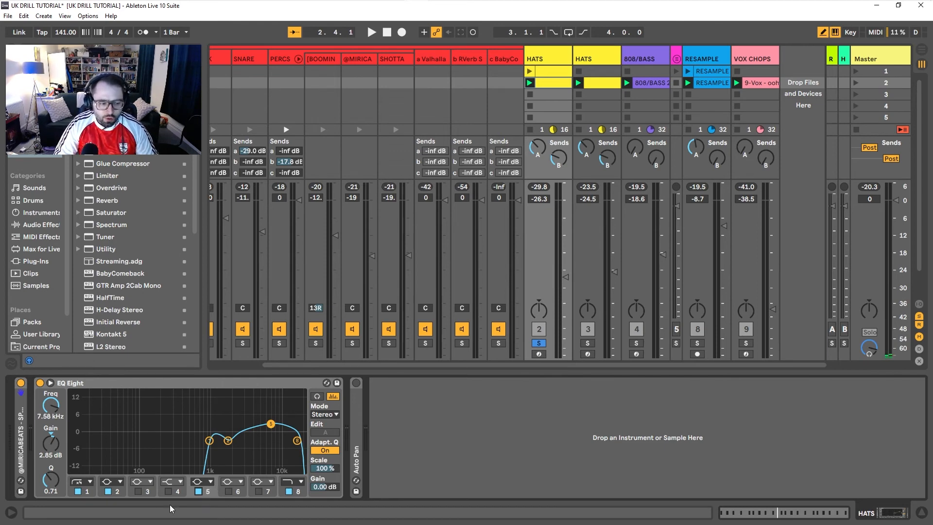
pyautogui.press('space')
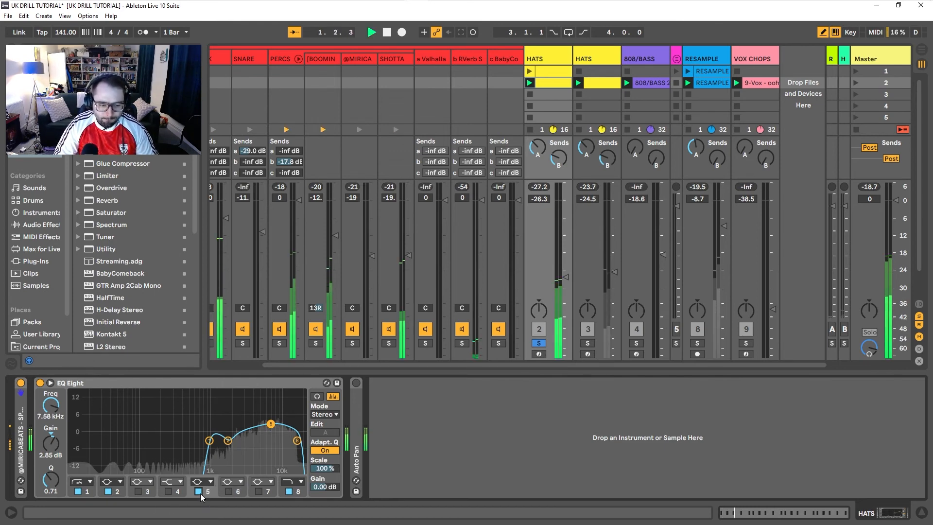
pyautogui.click(198, 492)
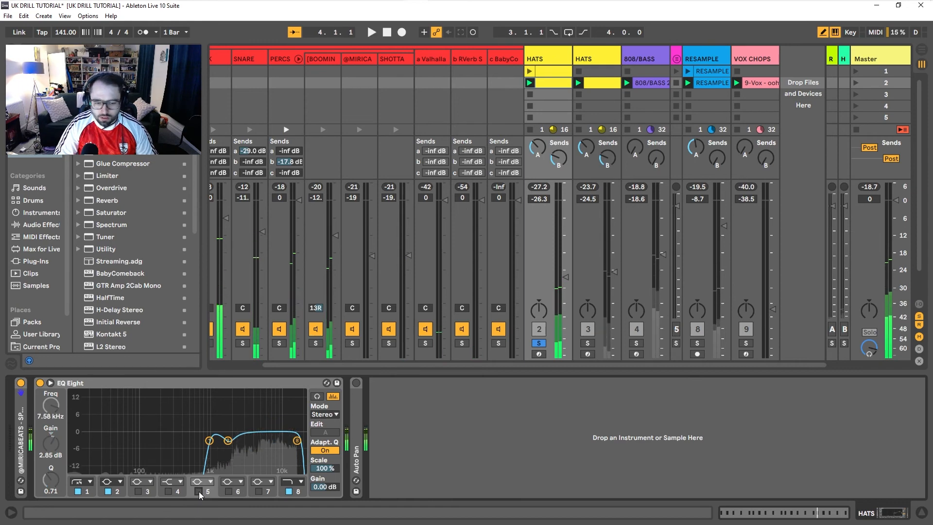
pyautogui.press('space')
pyautogui.click(198, 491)
pyautogui.press('space')
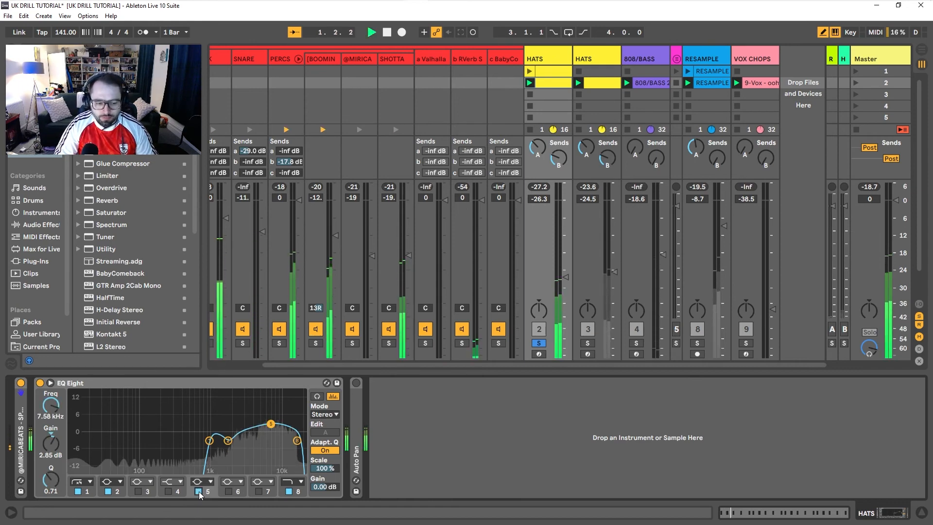
pyautogui.press('space')
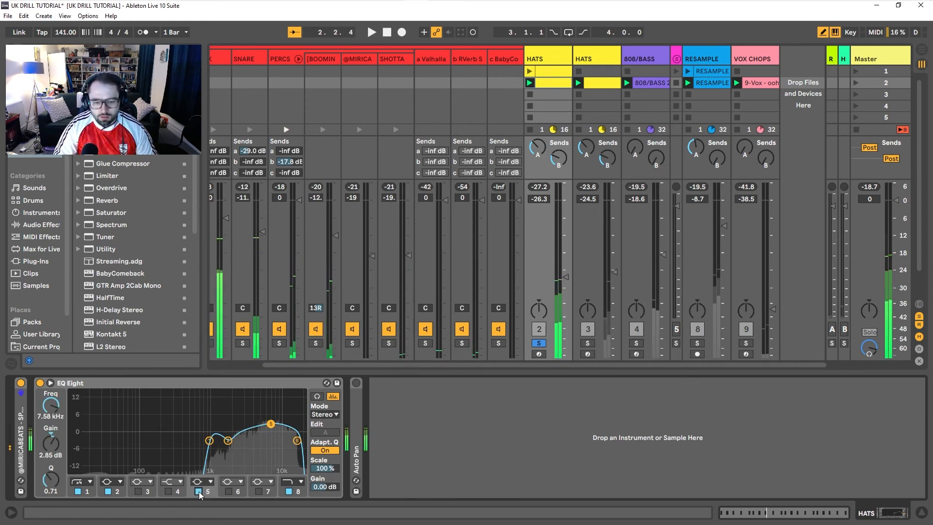
# Move the solo from the first HATS track to the second HATS track and show its devices
pyautogui.click(540, 343)
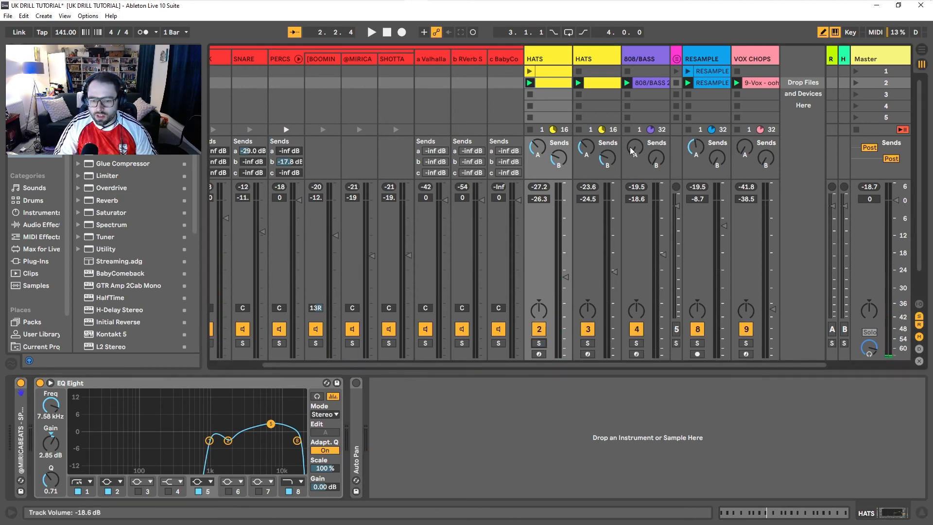
pyautogui.click(590, 342)
pyautogui.click(589, 343)
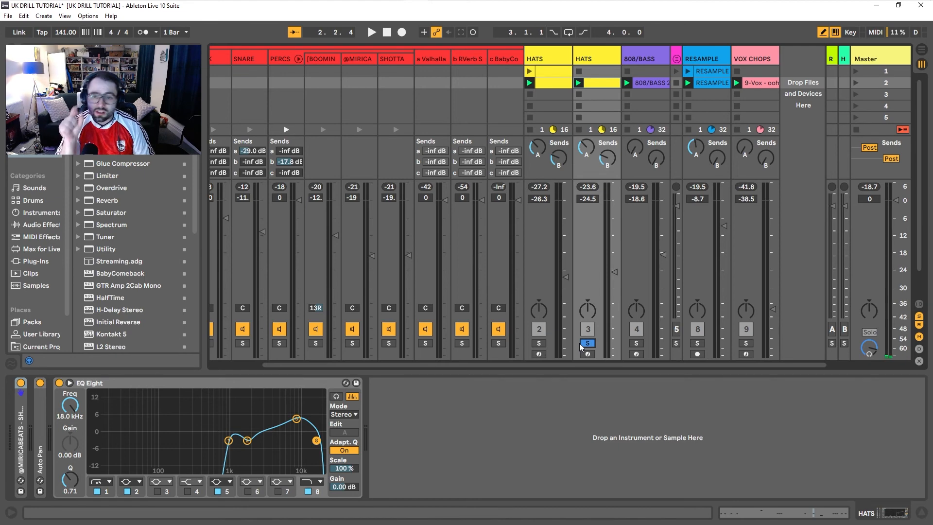
# Compare the second HATS track's playback with EQ Eight band 5 off and on, leaving the band enabled
pyautogui.press('space')
pyautogui.click(218, 491)
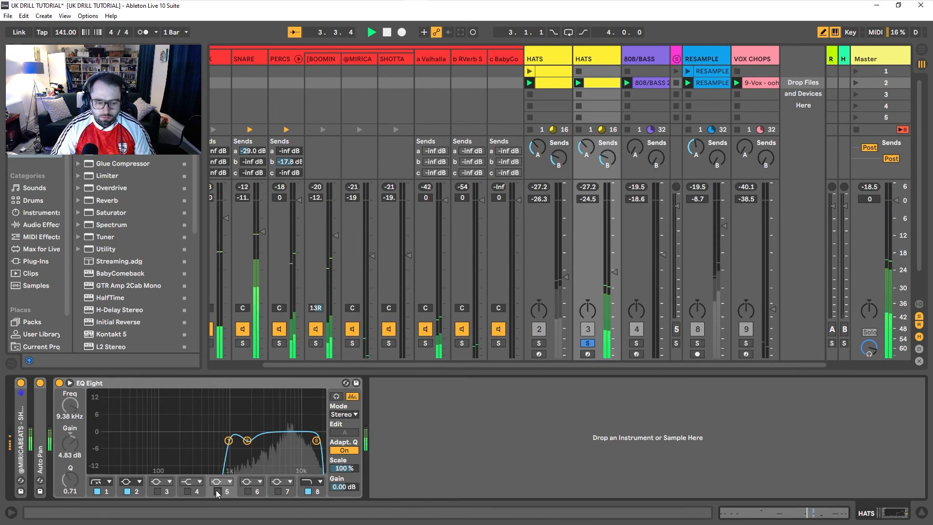
pyautogui.press('space')
pyautogui.click(217, 491)
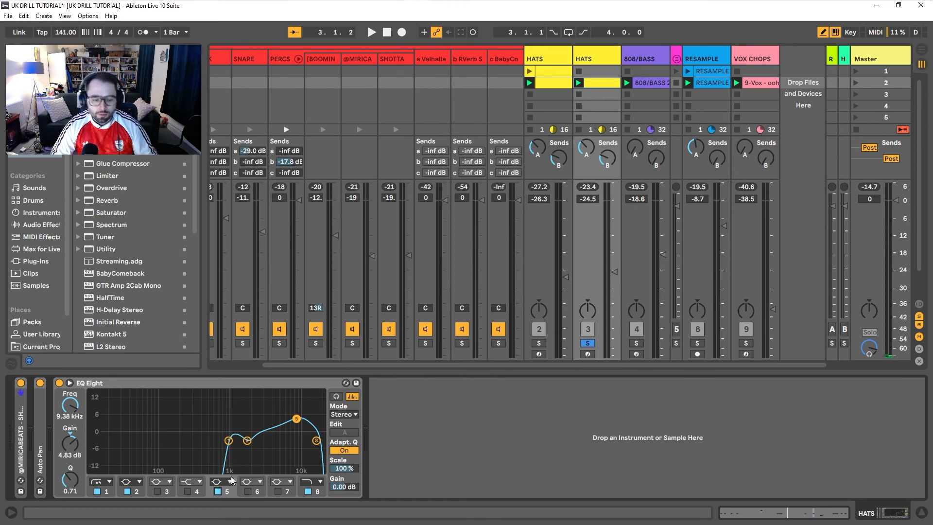
pyautogui.press('space')
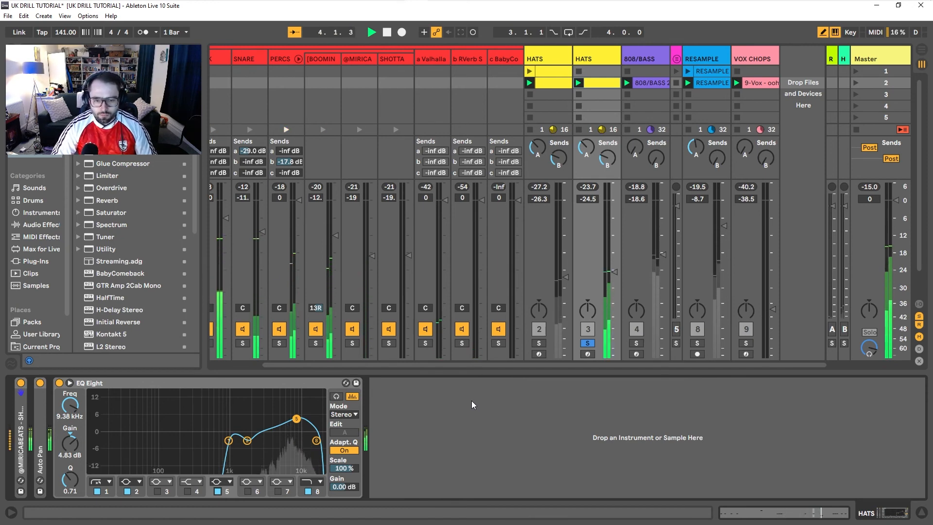
# End the second HATS track's solo audition and play the drum rack and both HATS tracks soloed together, stopping playback after listening
pyautogui.press('space')
pyautogui.click(588, 343)
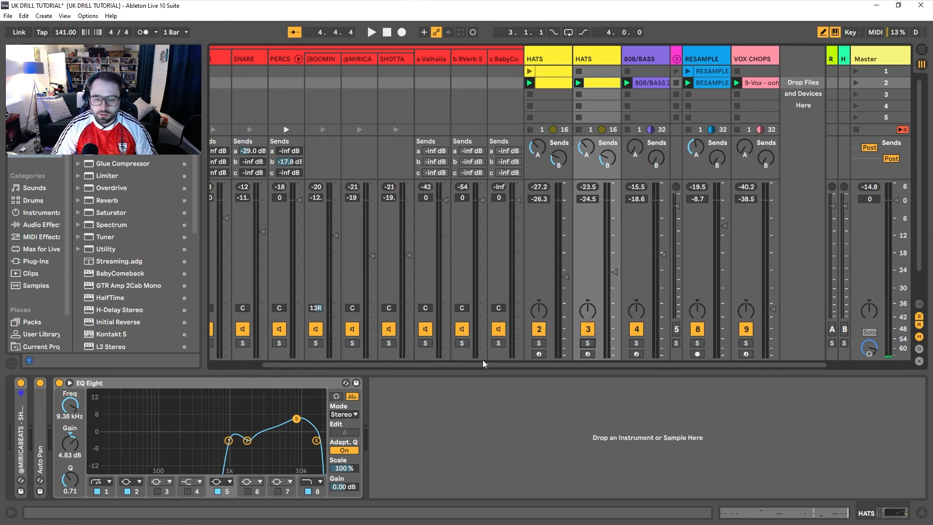
pyautogui.moveTo(486, 364); pyautogui.dragTo(405, 365)
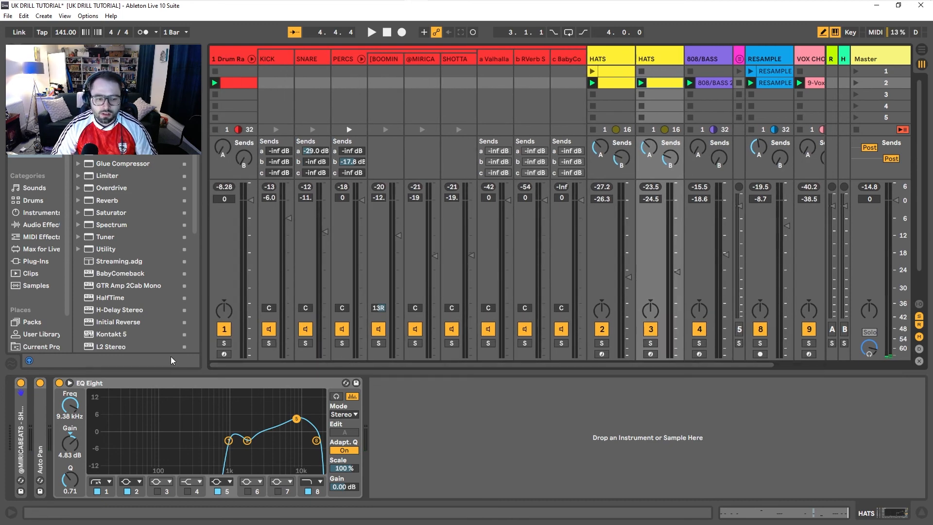
pyautogui.press('space')
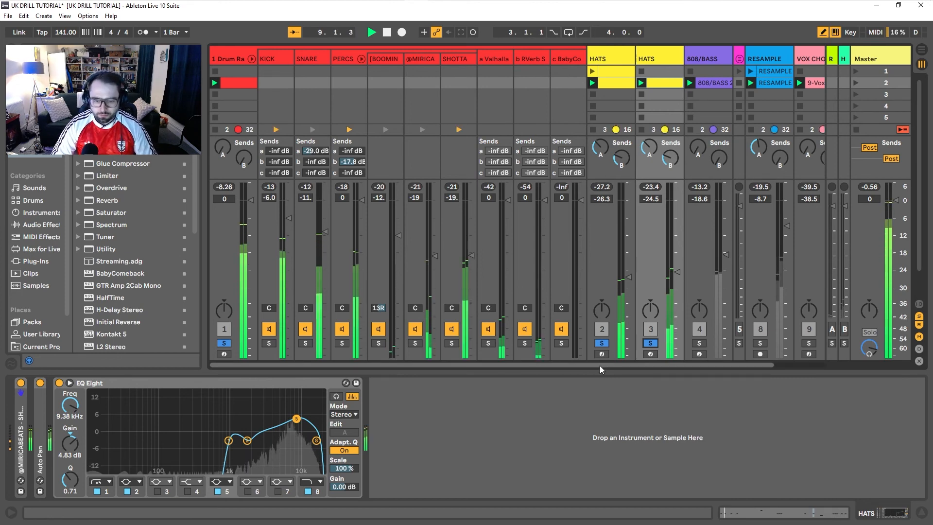
pyautogui.press('space')
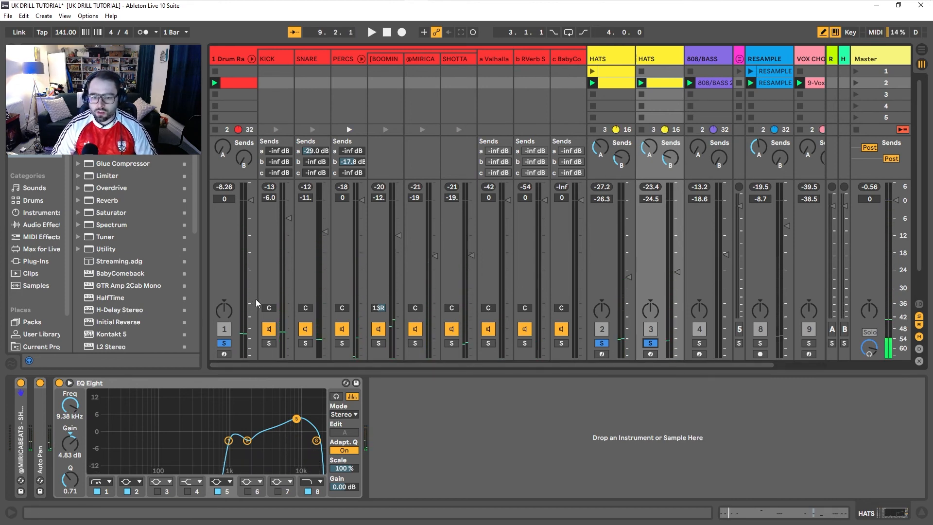
# Clear the solos from the drum rack and both HATS tracks, and play the full mix before stopping playback
pyautogui.click(650, 343)
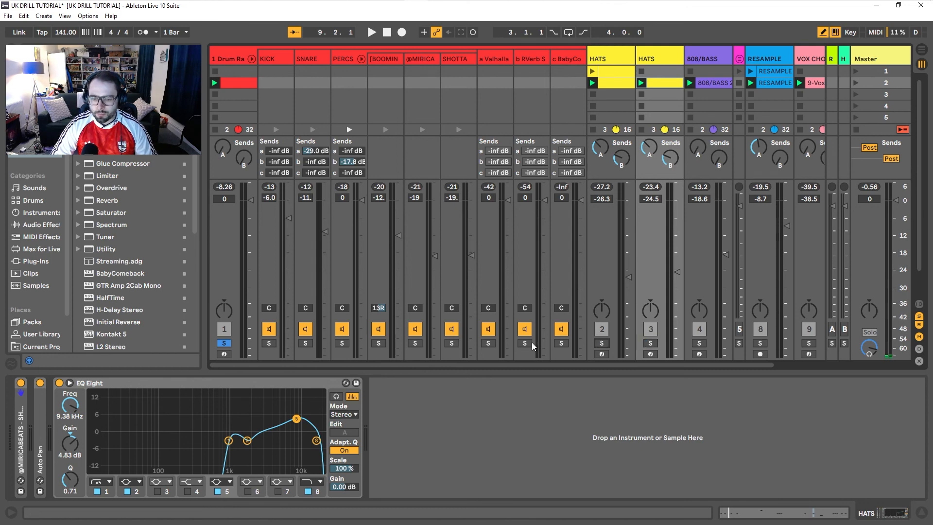
pyautogui.click(226, 344)
pyautogui.press('space')
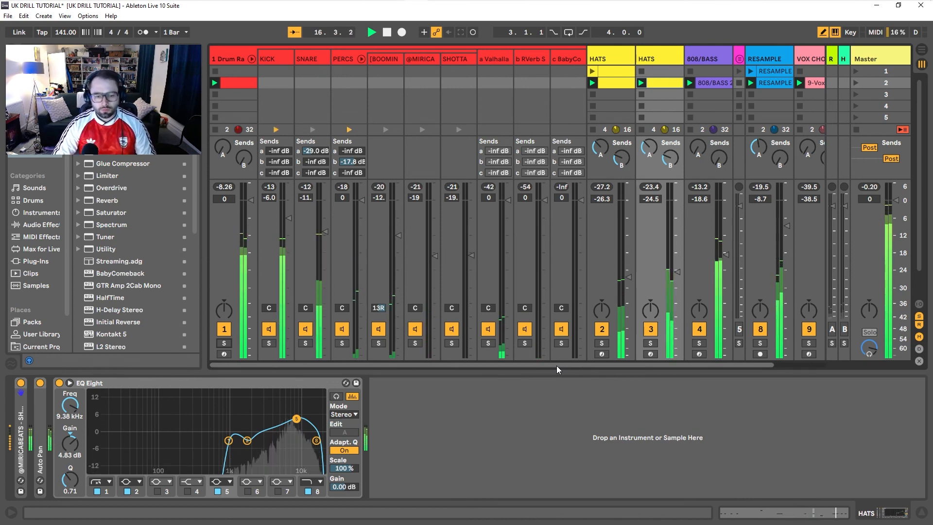
pyautogui.press('space')
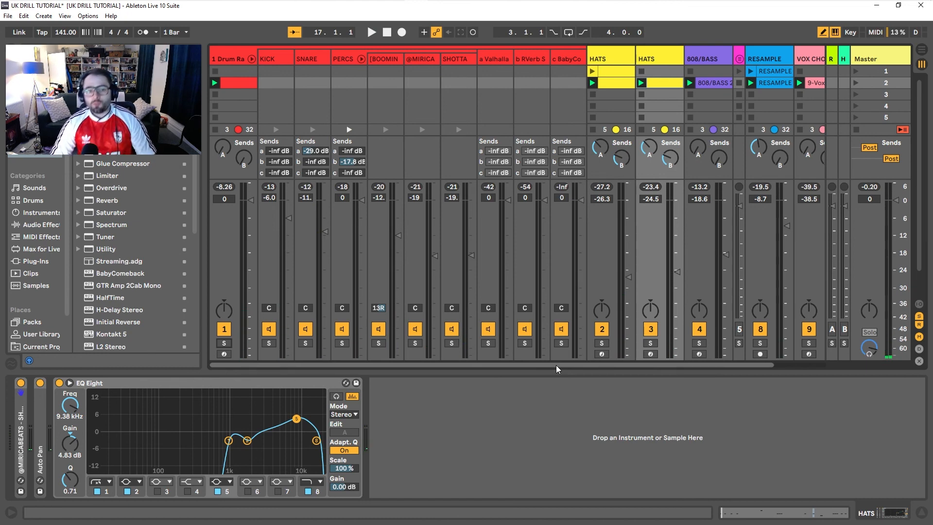